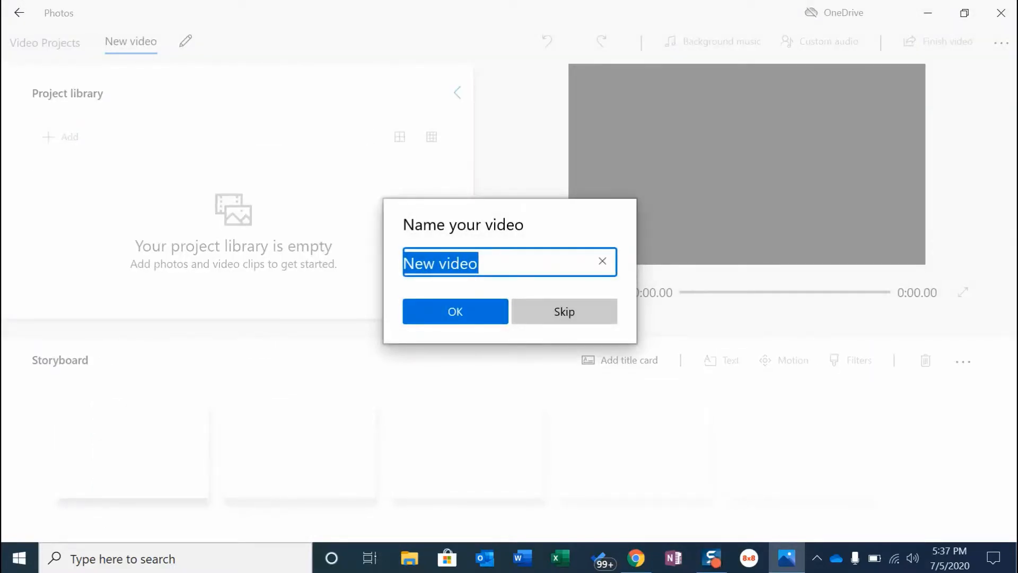
- Name the new video project "Fence Repair 2" and confirm the name
{"action": "type", "text": "Fencre"}
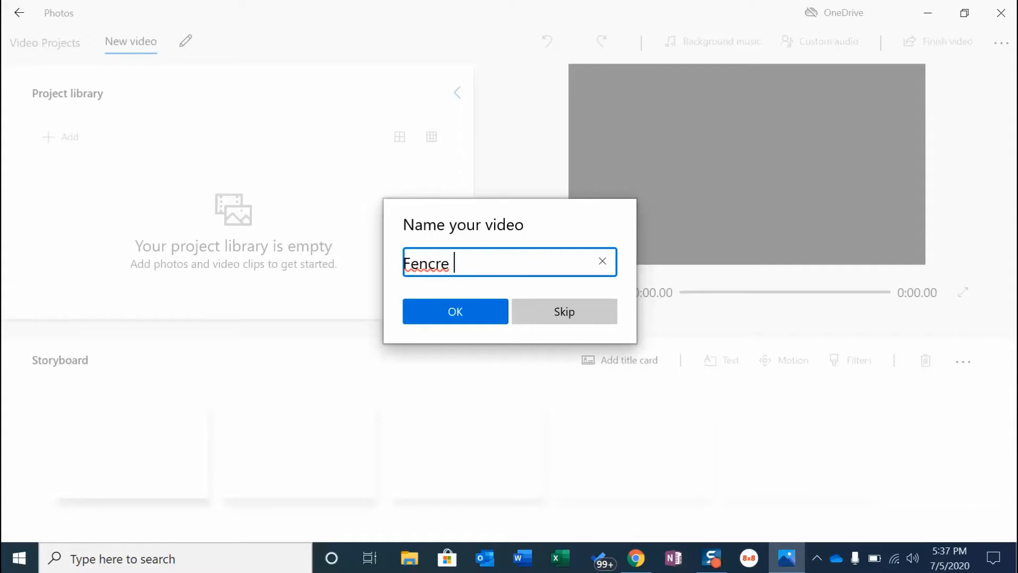
{"action": "key", "text": "BackSpace"}
{"action": "key", "text": "BackSpace"}
{"action": "type", "text": "e Repair"}
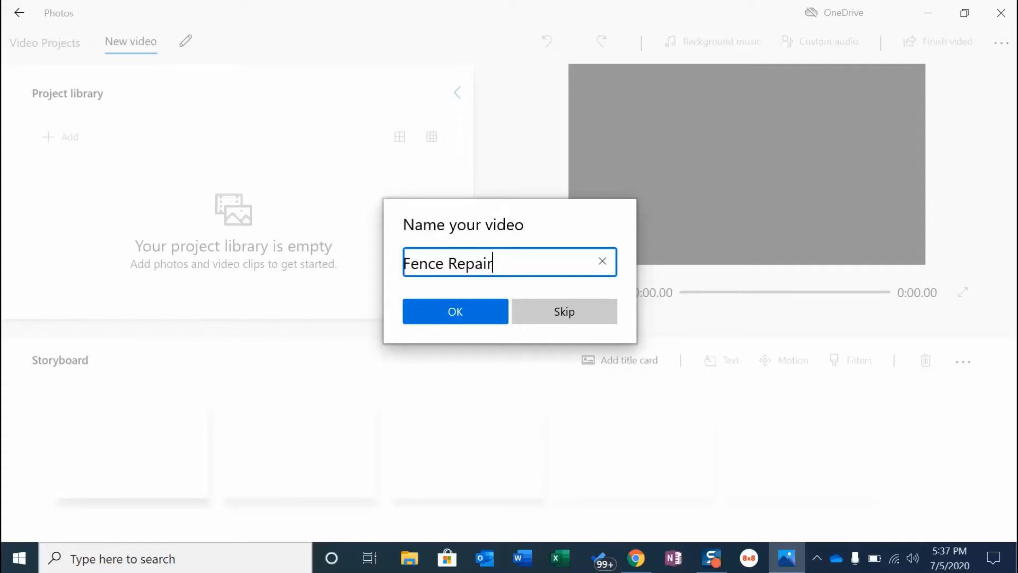
{"action": "type", "text": " 2"}
{"action": "key", "text": "Return"}
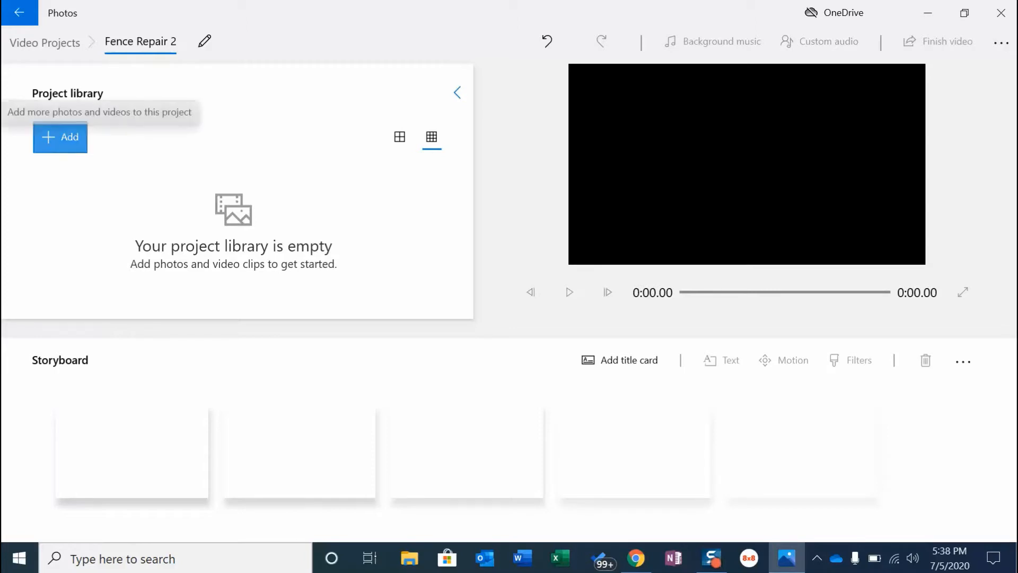
- Import the DIYNate Intro_New Final_060620.mp4 clip from the PC's "Fence Picket Repair - Round 2" folder into the project library
{"action": "left_click", "coordinate": [60, 137]}
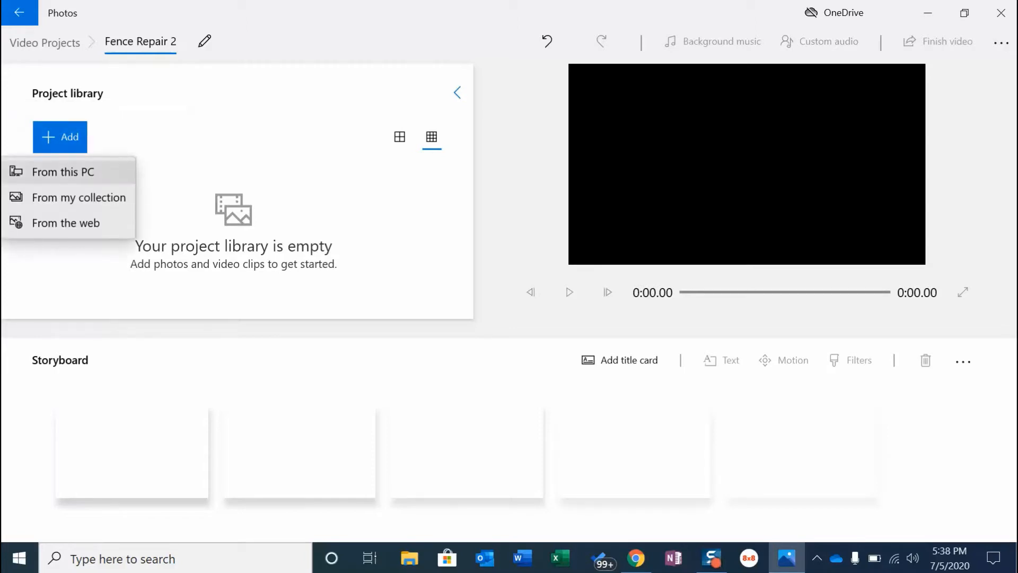
{"action": "left_click", "coordinate": [63, 171]}
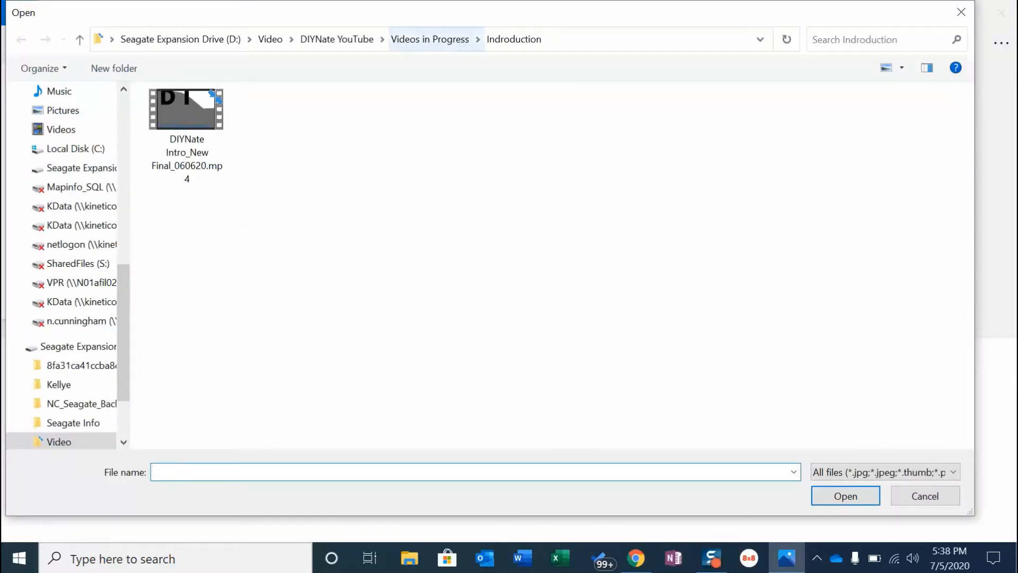
{"action": "left_click", "coordinate": [429, 39]}
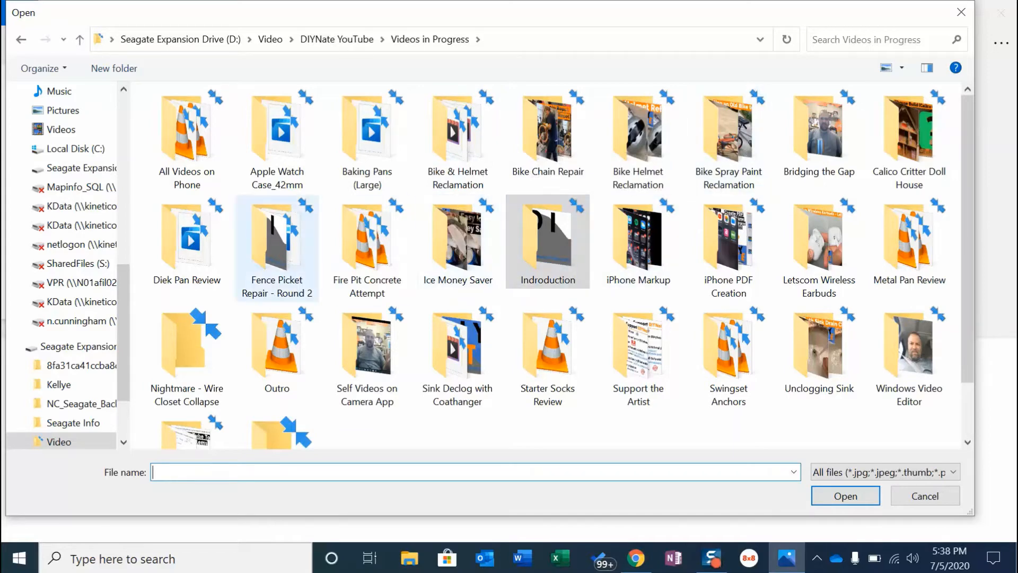
{"action": "double_click", "coordinate": [277, 244]}
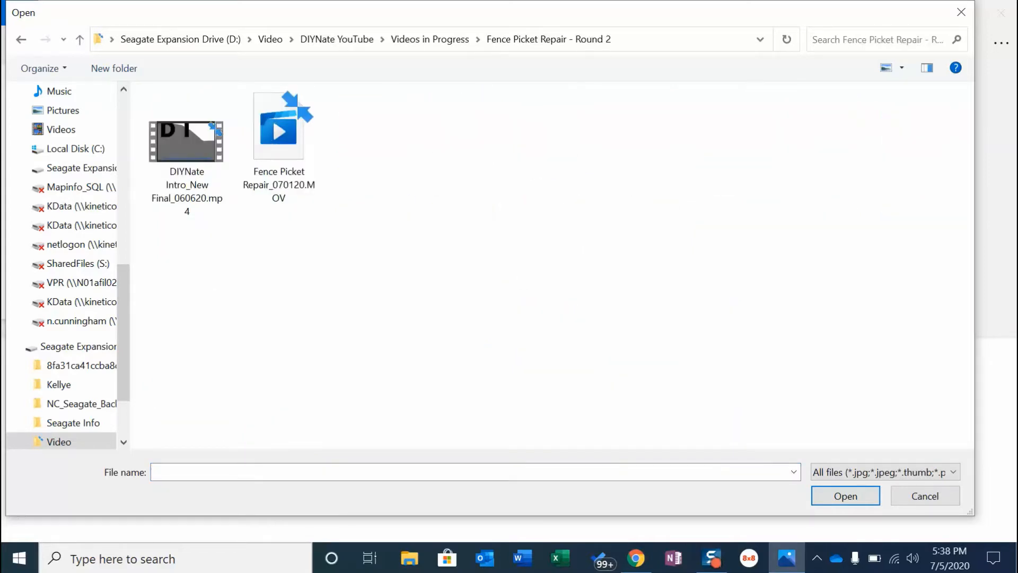
{"action": "double_click", "coordinate": [187, 149]}
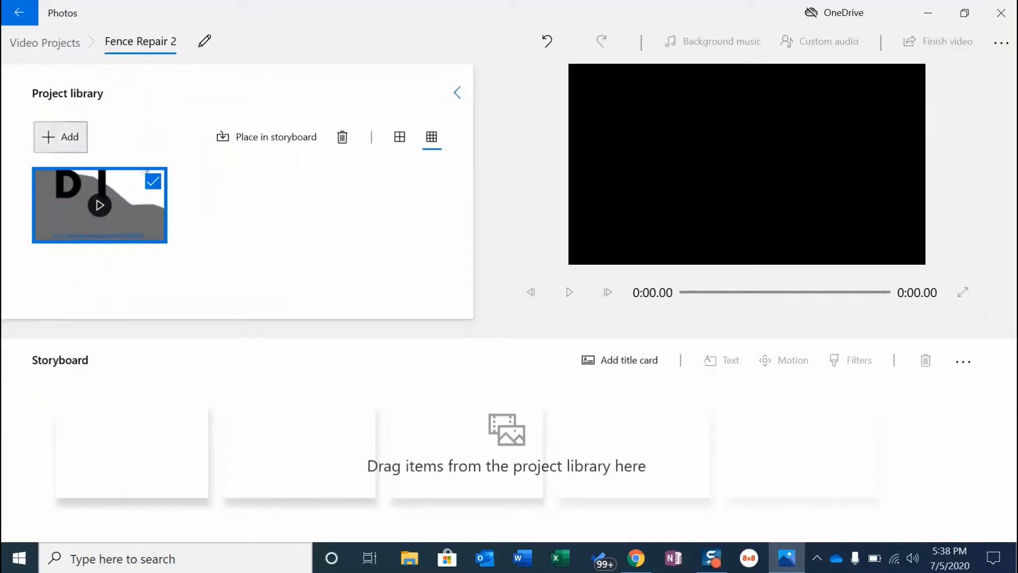
- Import Fence Picket Repair_070120.MOV from the same PC folder into the project library
{"action": "left_click", "coordinate": [60, 137]}
{"action": "left_click", "coordinate": [147, 171]}
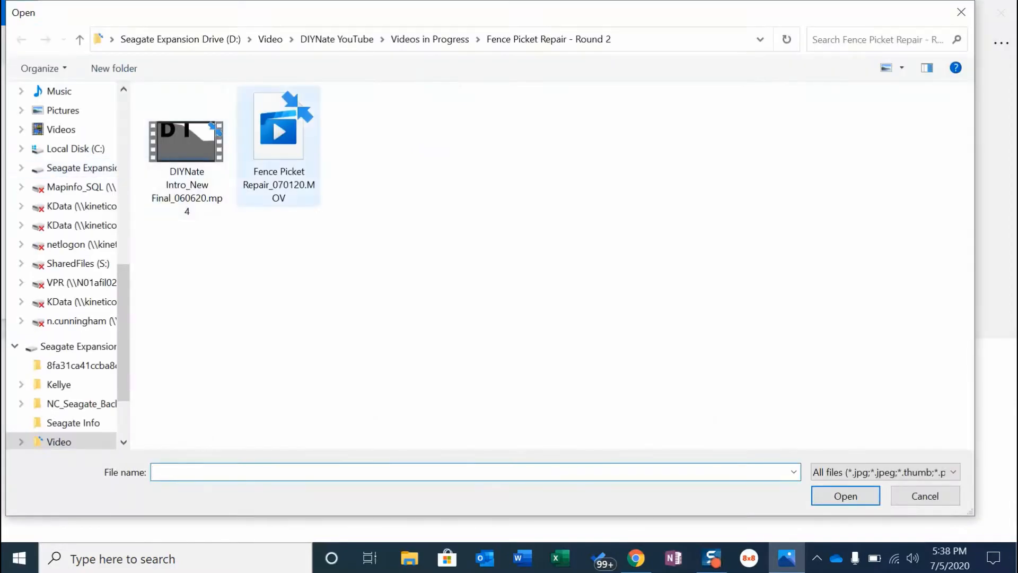
{"action": "double_click", "coordinate": [278, 146]}
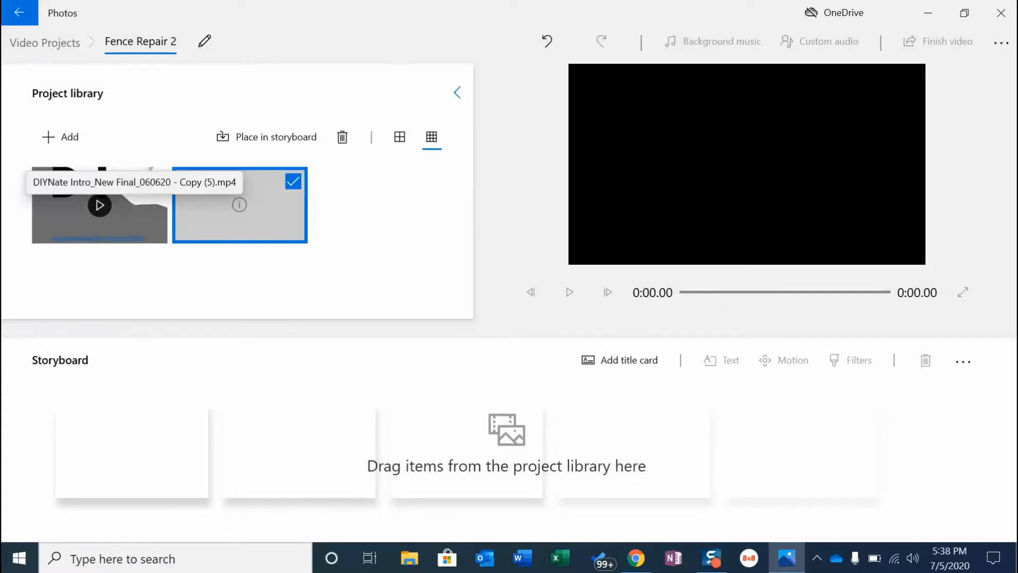
- Place the intro and fence repair clips in the storyboard, with the intro ahead of the fence footage
{"action": "left_click_drag", "start_coordinate": [99, 206], "coordinate": [135, 424]}
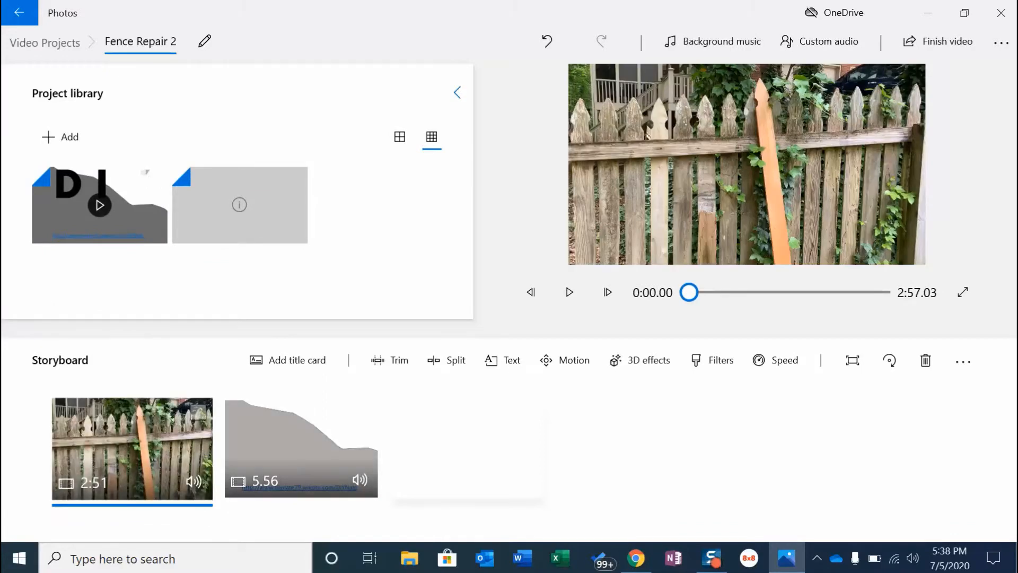
{"action": "left_click_drag", "start_coordinate": [301, 445], "coordinate": [106, 429]}
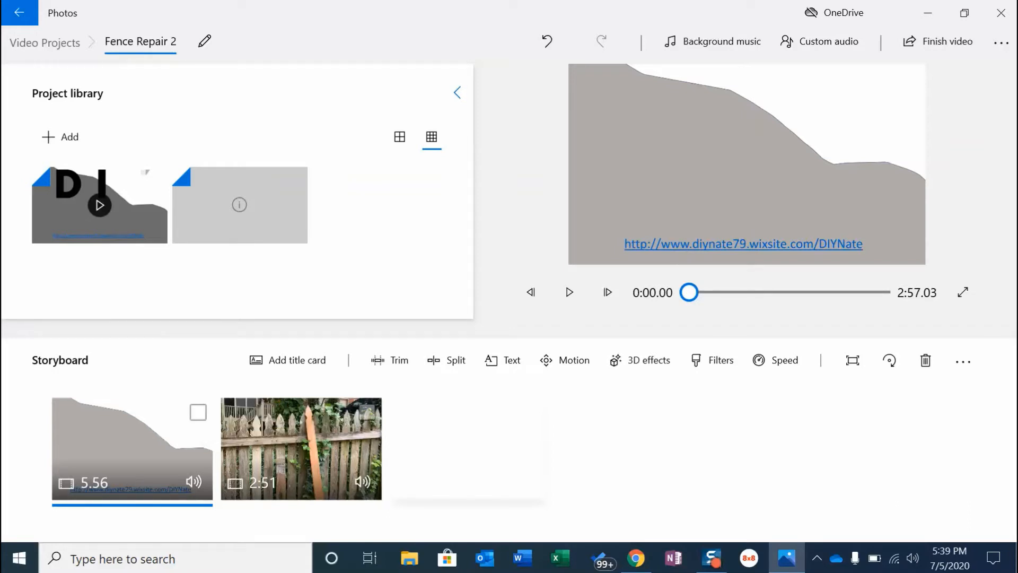
- Play the fence repair clip to the end of its opening shot and split it at 0:12.30
{"action": "left_click", "coordinate": [301, 448]}
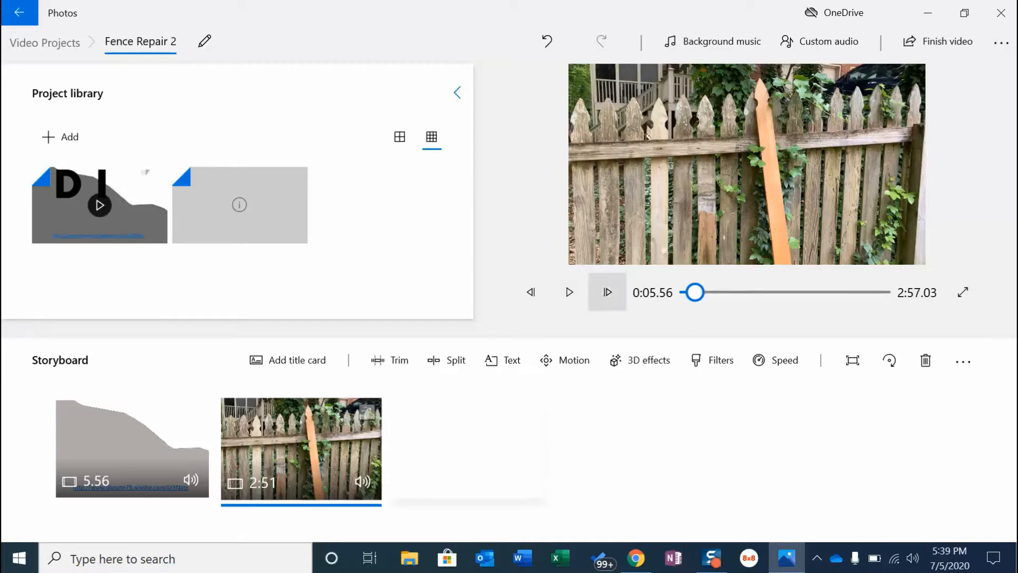
{"action": "left_click", "coordinate": [569, 292]}
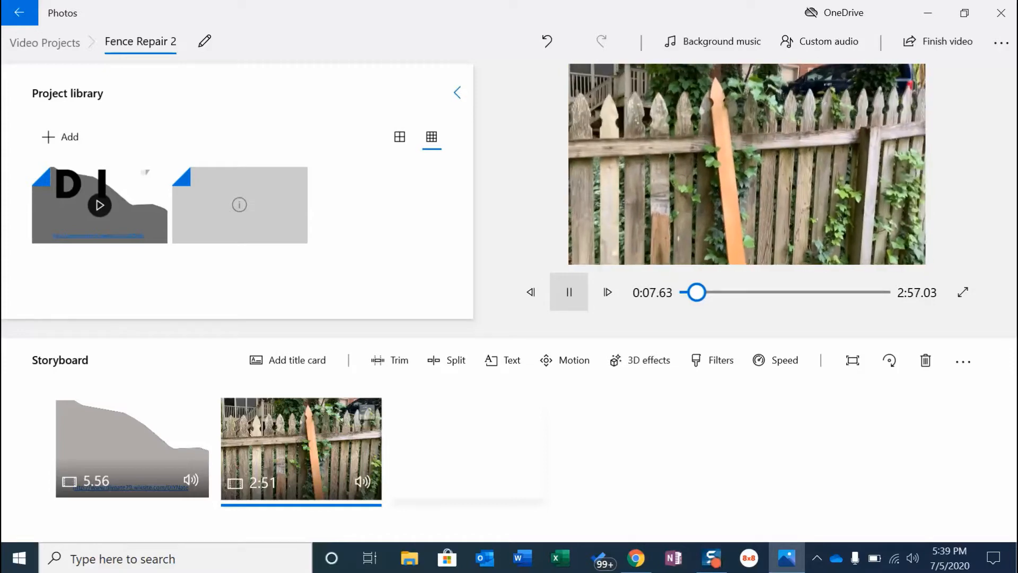
{"action": "left_click", "coordinate": [569, 292]}
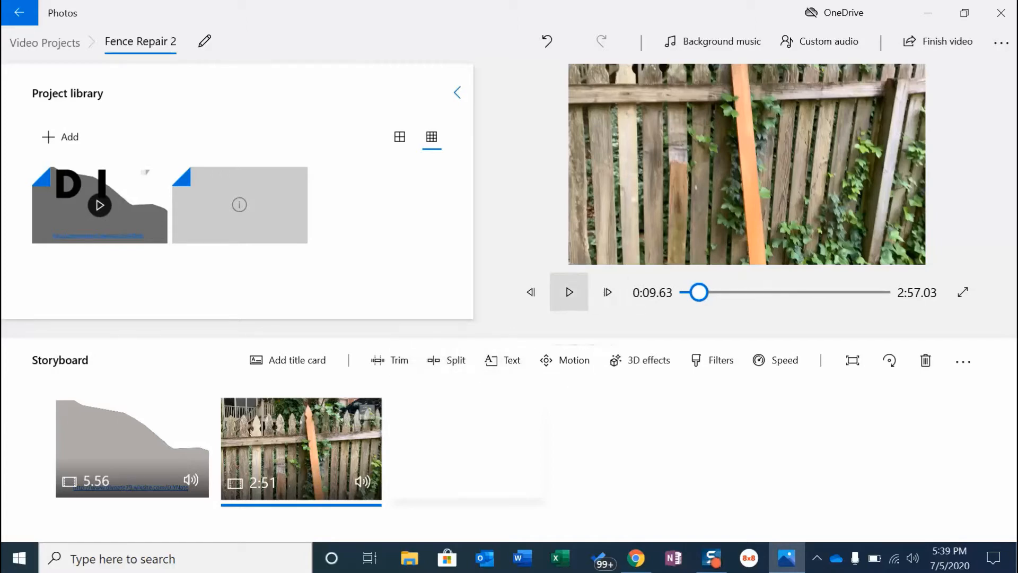
{"action": "left_click", "coordinate": [569, 291]}
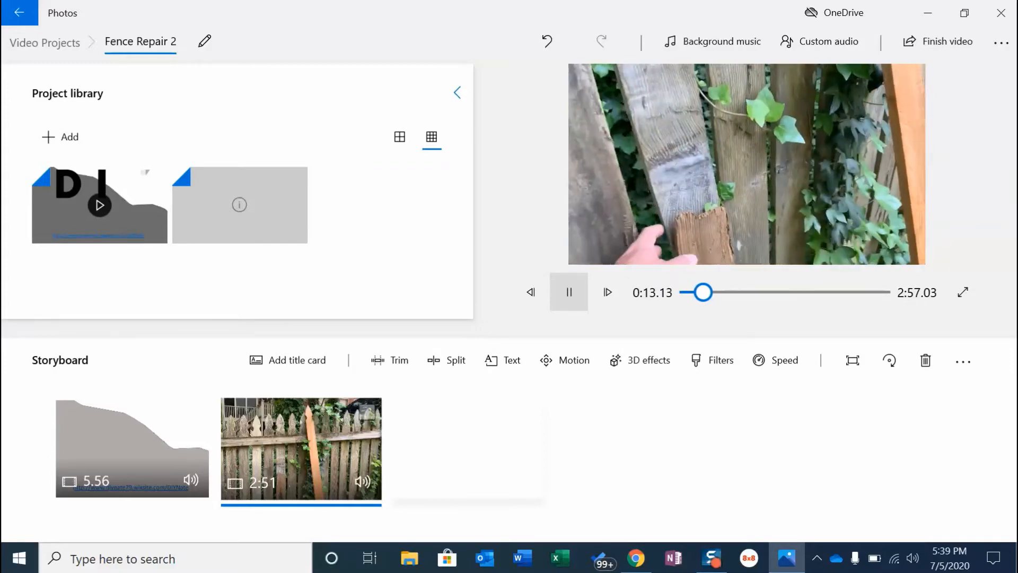
{"action": "left_click", "coordinate": [569, 292]}
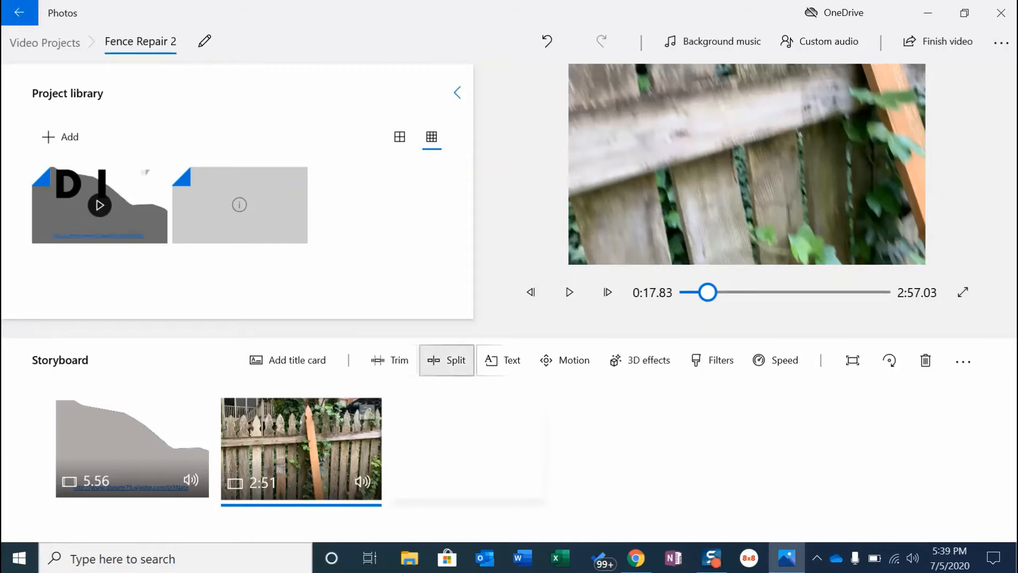
{"action": "left_click", "coordinate": [447, 360]}
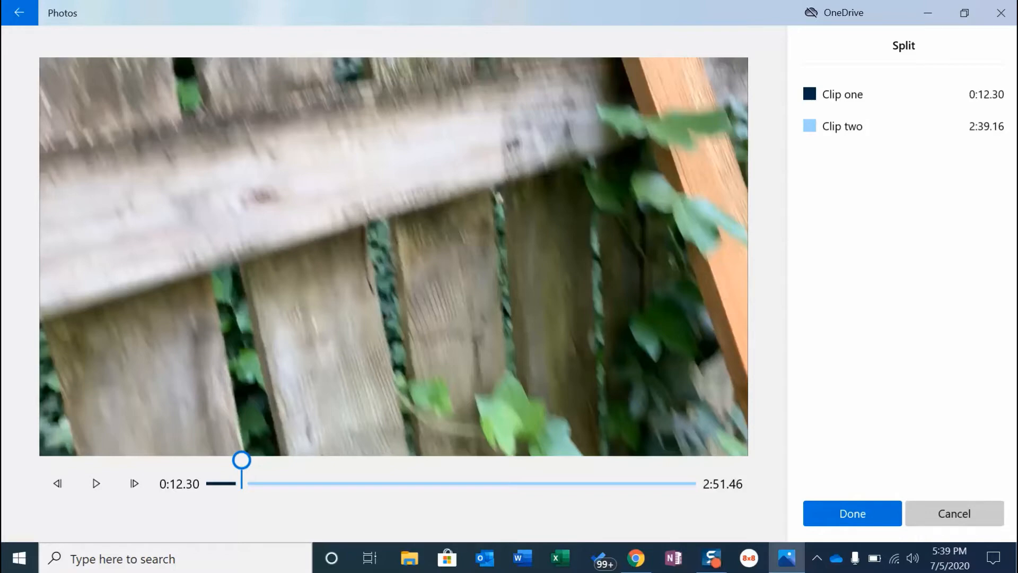
{"action": "left_click", "coordinate": [852, 513]}
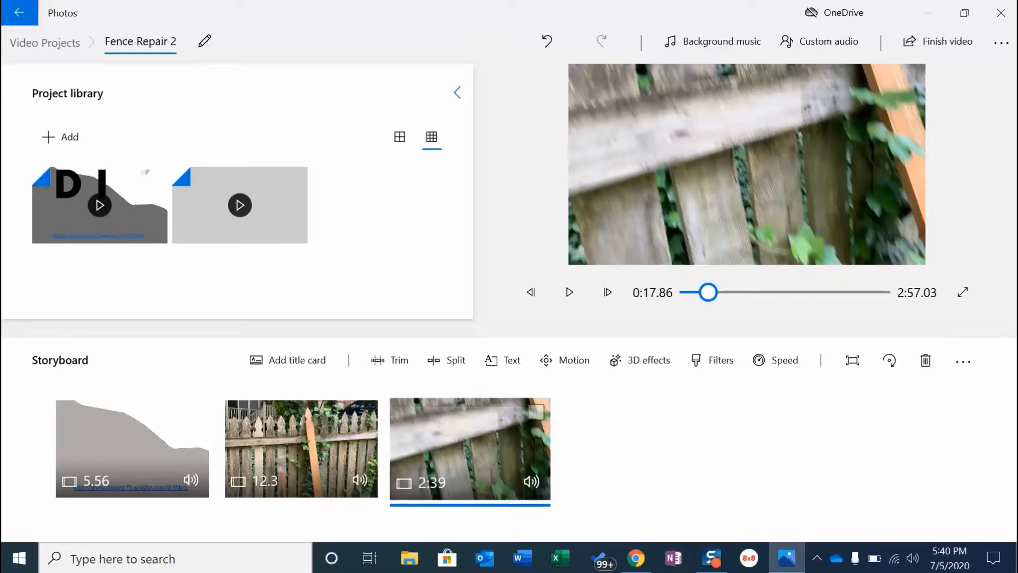
- Find the closing talking shot near the end of the long fence clip and split the clip at 2:31.20
{"action": "left_click_drag", "start_coordinate": [708, 292], "coordinate": [880, 292]}
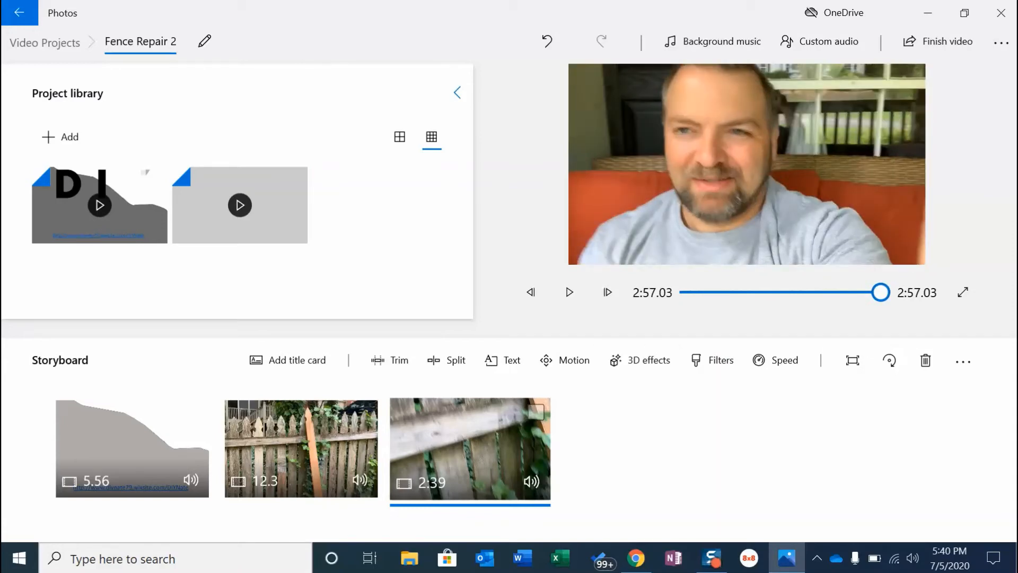
{"action": "left_click_drag", "start_coordinate": [881, 292], "coordinate": [854, 292]}
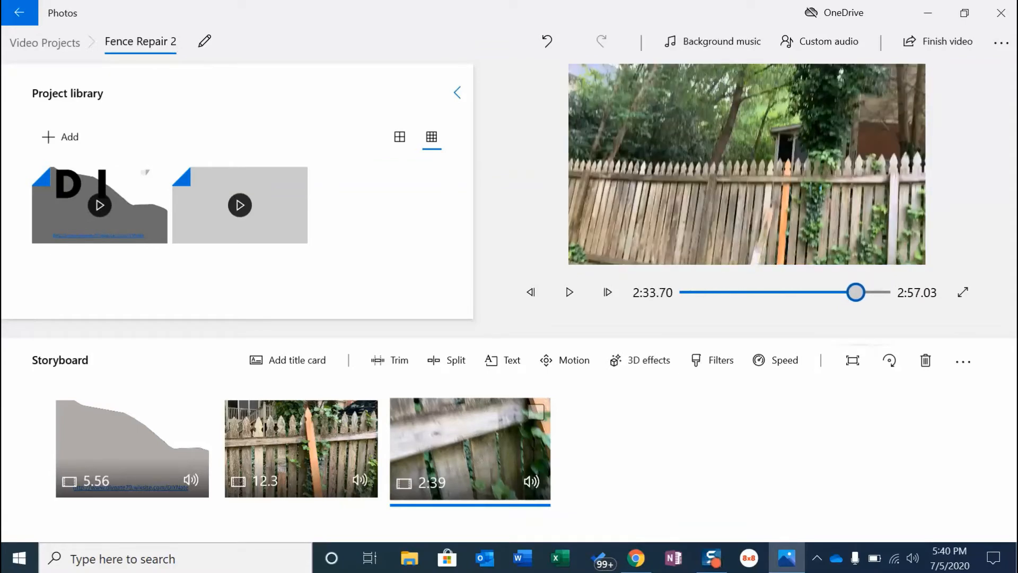
{"action": "left_click", "coordinate": [569, 292]}
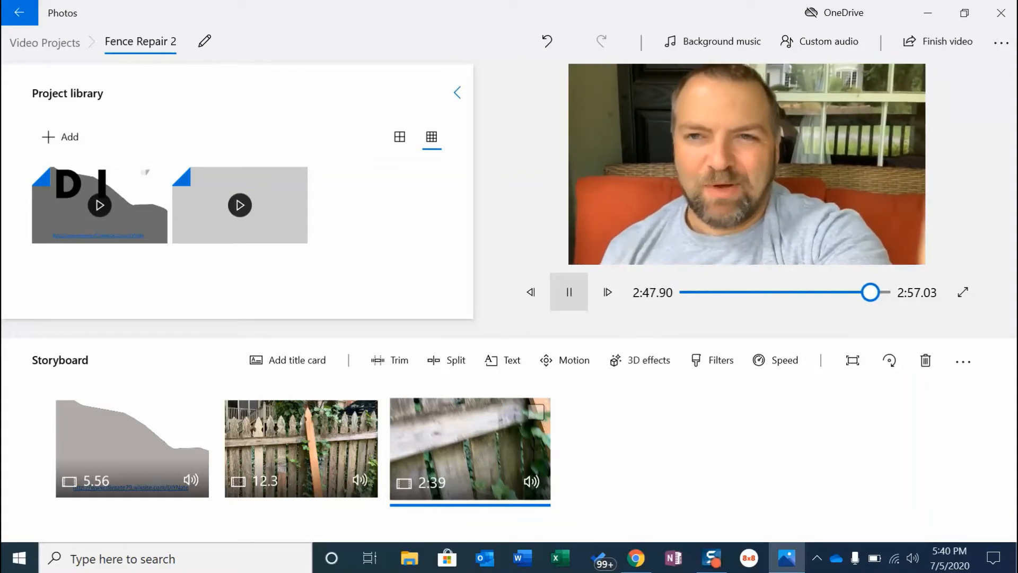
{"action": "key", "text": "space"}
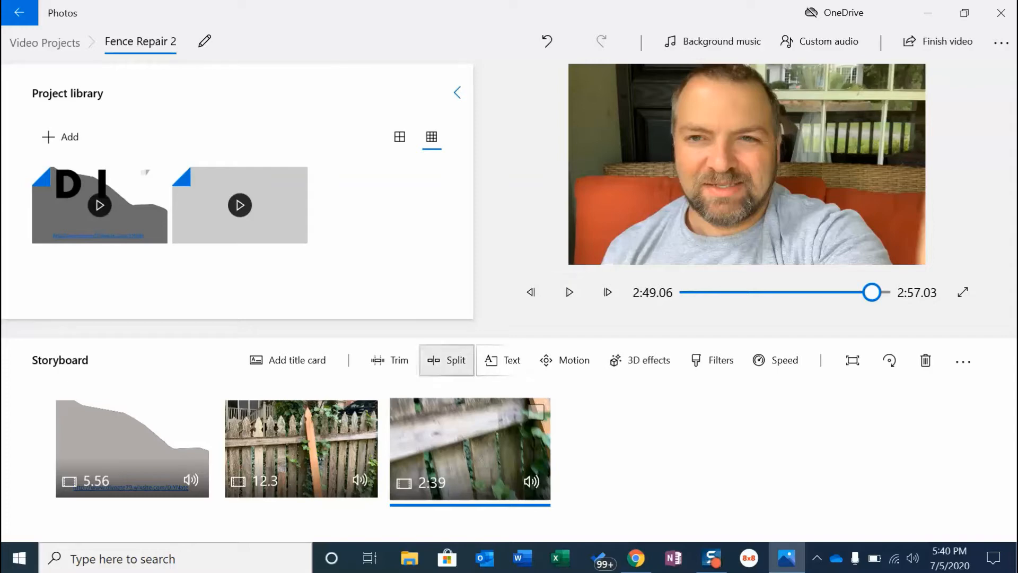
{"action": "left_click", "coordinate": [446, 360]}
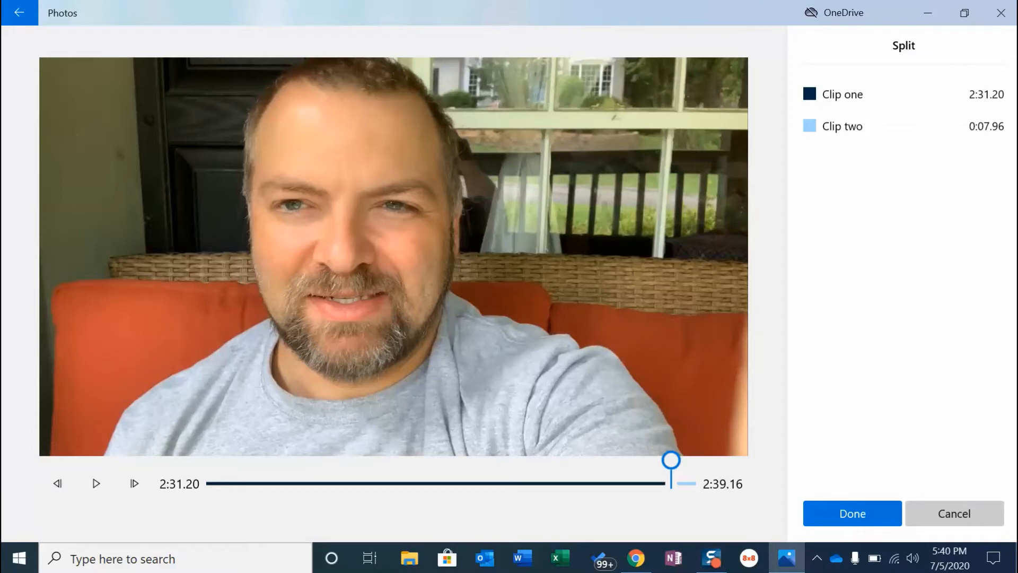
{"action": "left_click", "coordinate": [853, 514]}
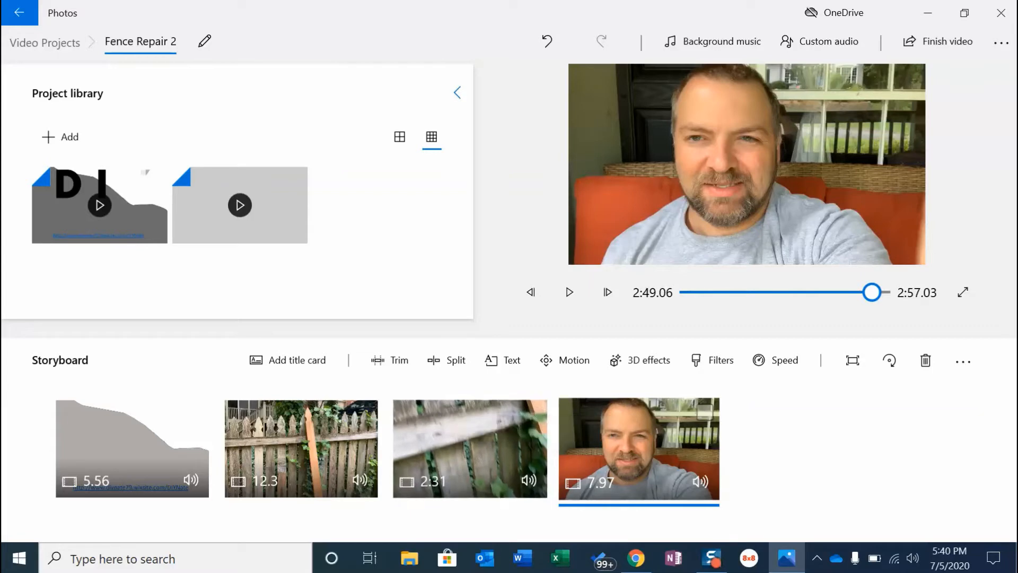
- Play the closing talking clip and split it into pieces of 6.57 and 1.4 seconds
{"action": "left_click", "coordinate": [470, 449]}
{"action": "left_click", "coordinate": [639, 449]}
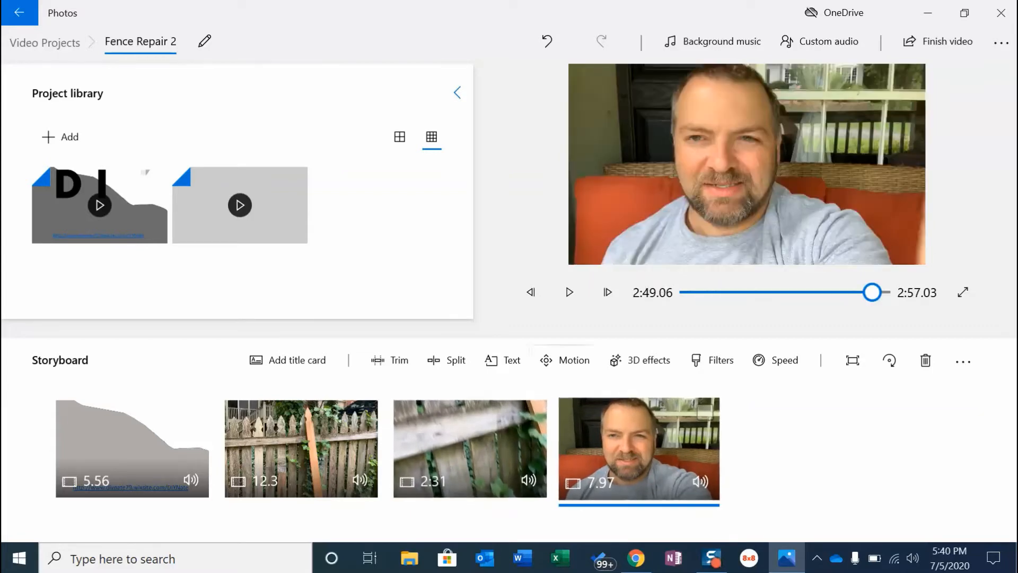
{"action": "left_click", "coordinate": [569, 292]}
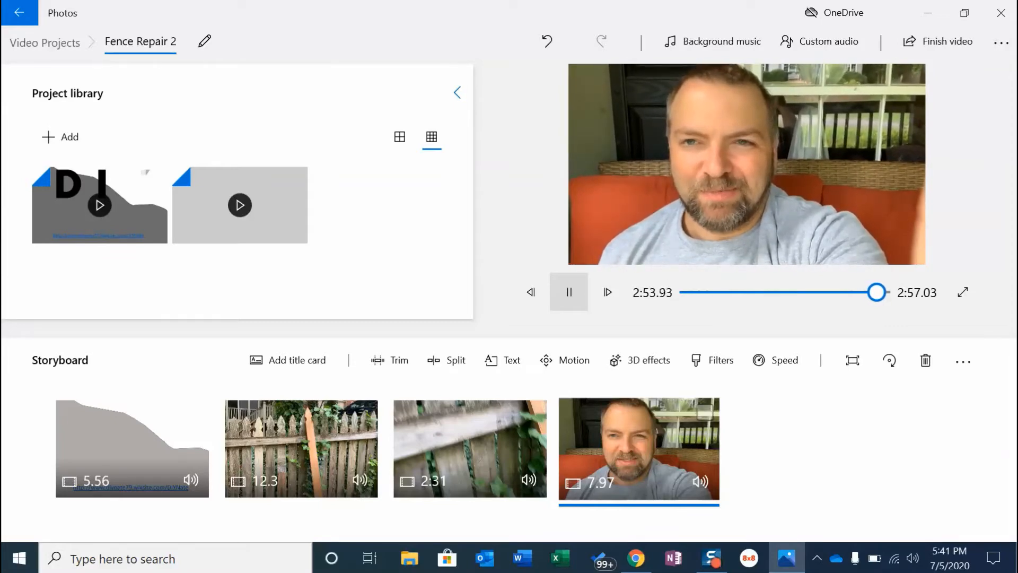
{"action": "left_click", "coordinate": [569, 292]}
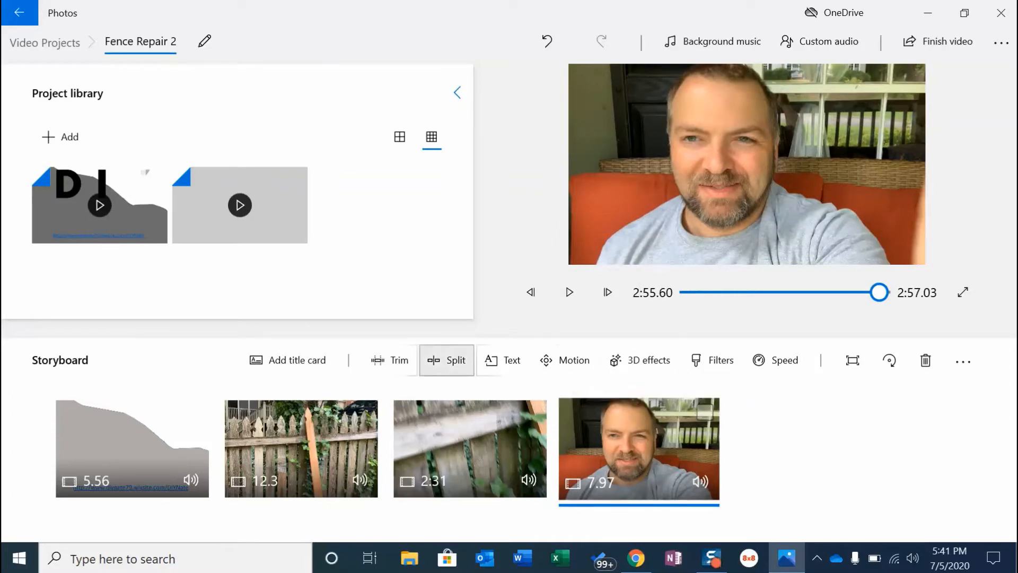
{"action": "left_click", "coordinate": [446, 360]}
{"action": "left_click", "coordinate": [852, 514]}
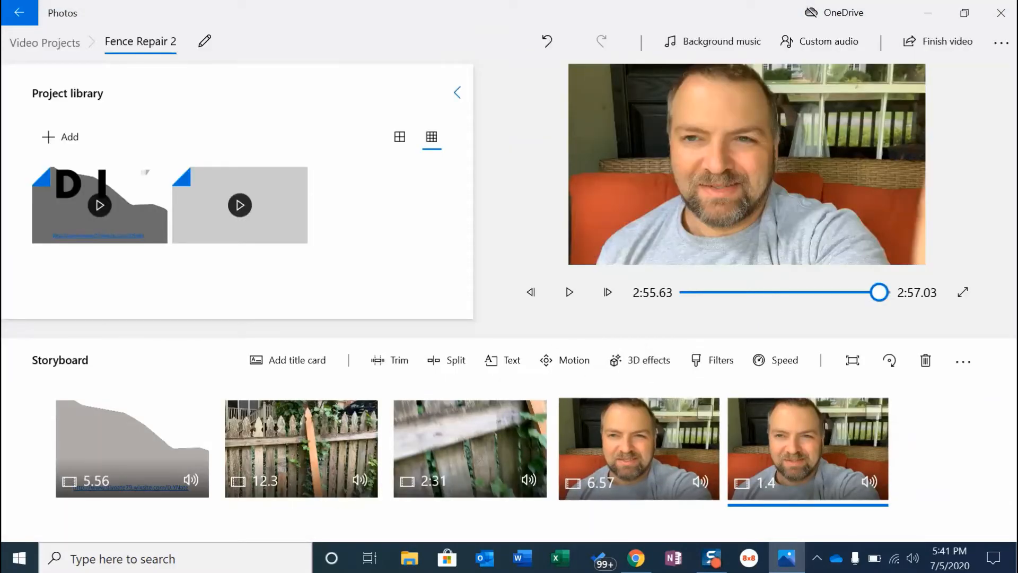
- Play the final 1.4-second clip to check it, and insert a title card in front of it
{"action": "left_click", "coordinate": [638, 440]}
{"action": "left_click", "coordinate": [807, 448]}
{"action": "left_click", "coordinate": [569, 292]}
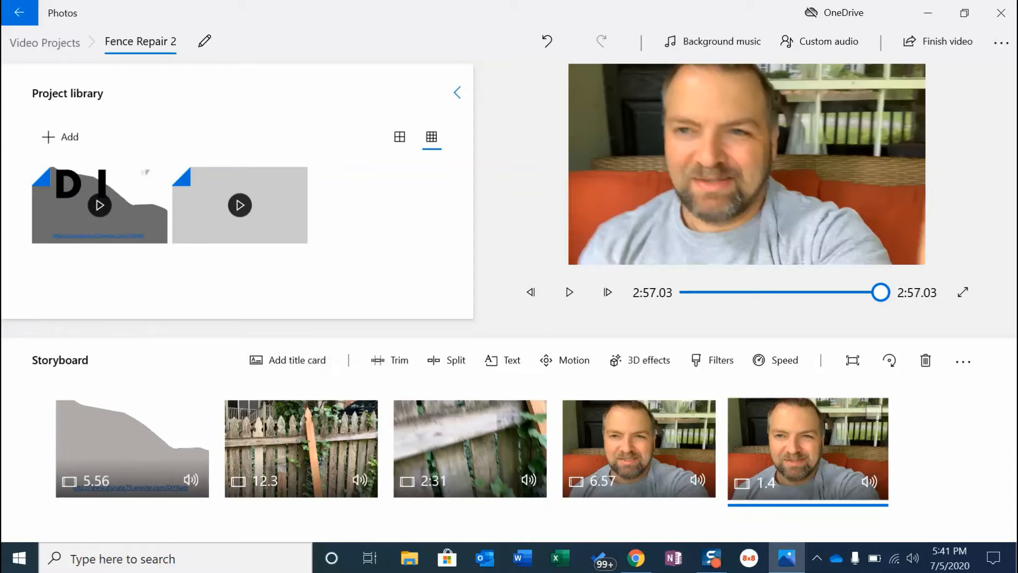
{"action": "left_click", "coordinate": [288, 360]}
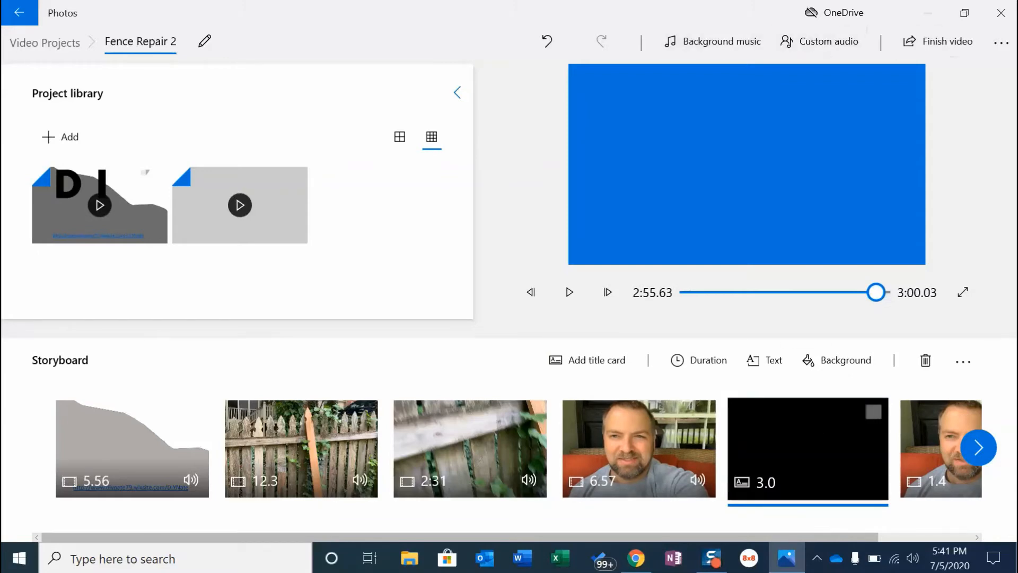
- Preview the Chilled and Adventure themes for the project and close the theme selection
{"action": "left_click", "coordinate": [1002, 43]}
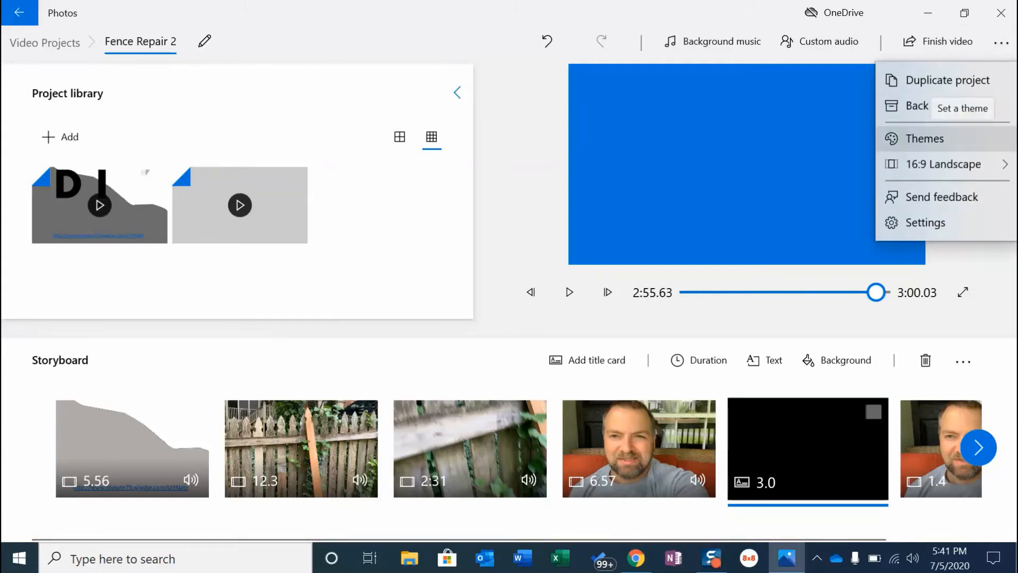
{"action": "left_click", "coordinate": [925, 139]}
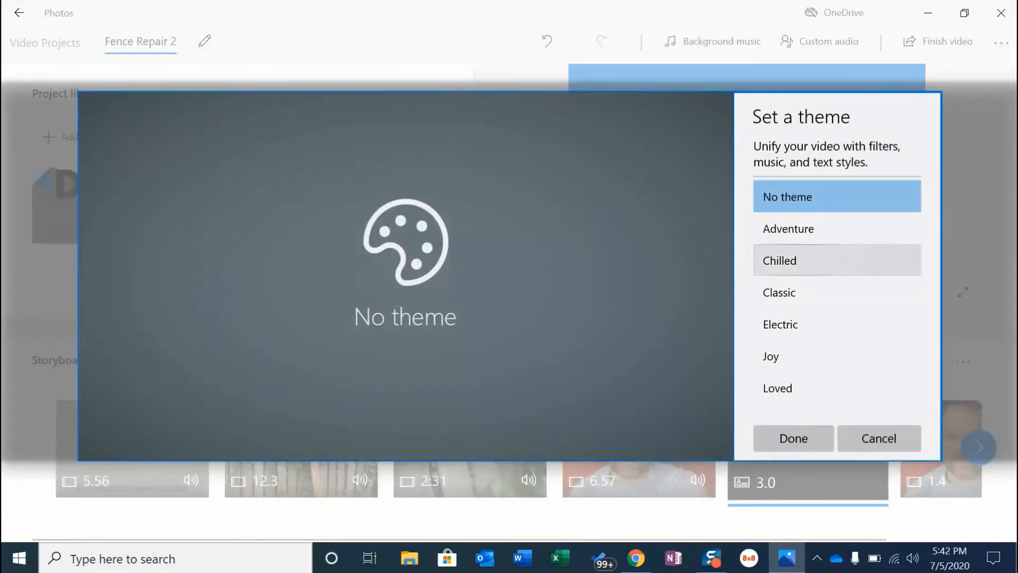
{"action": "left_click", "coordinate": [837, 260]}
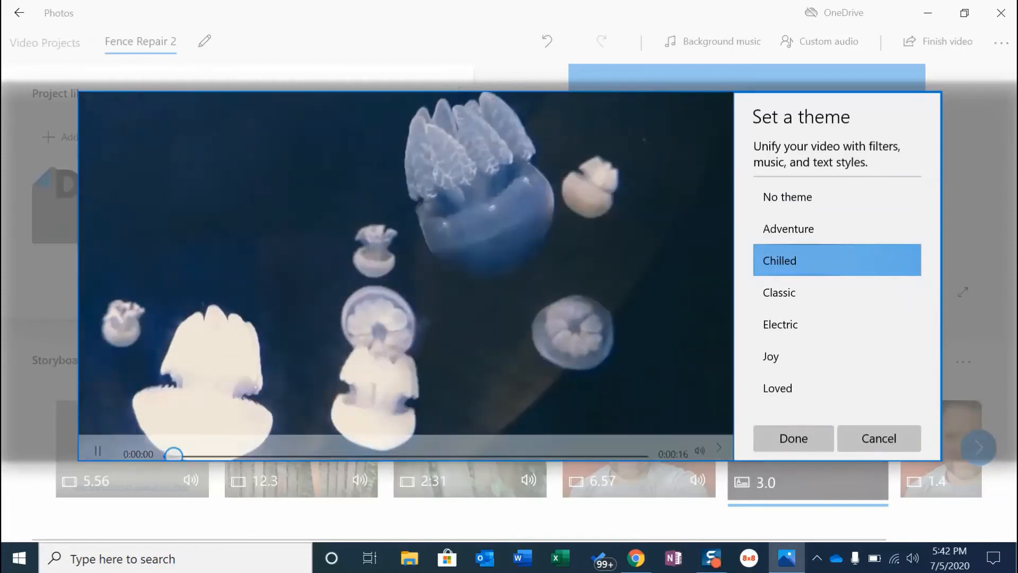
{"action": "left_click", "coordinate": [837, 229]}
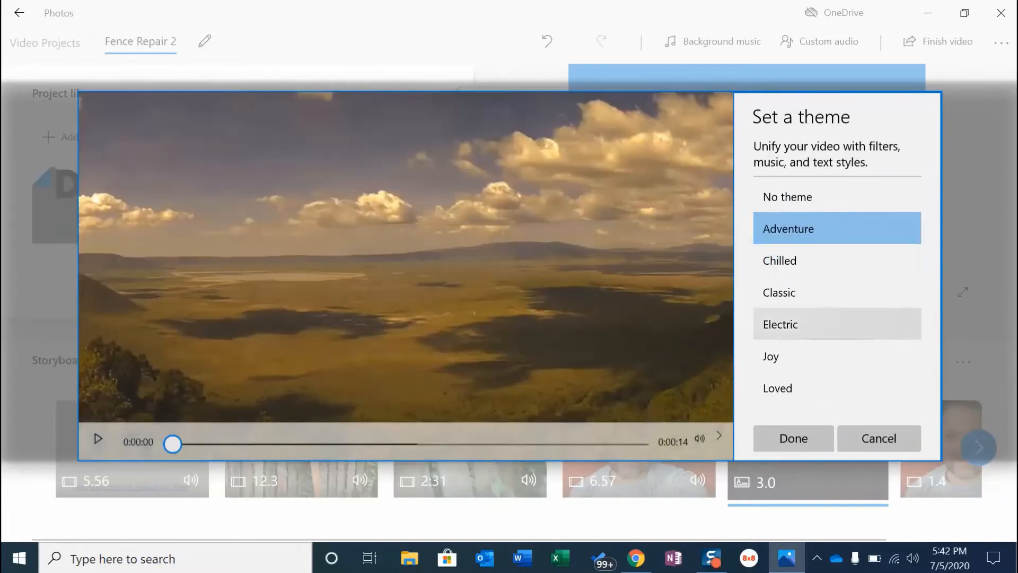
{"action": "left_click", "coordinate": [794, 439]}
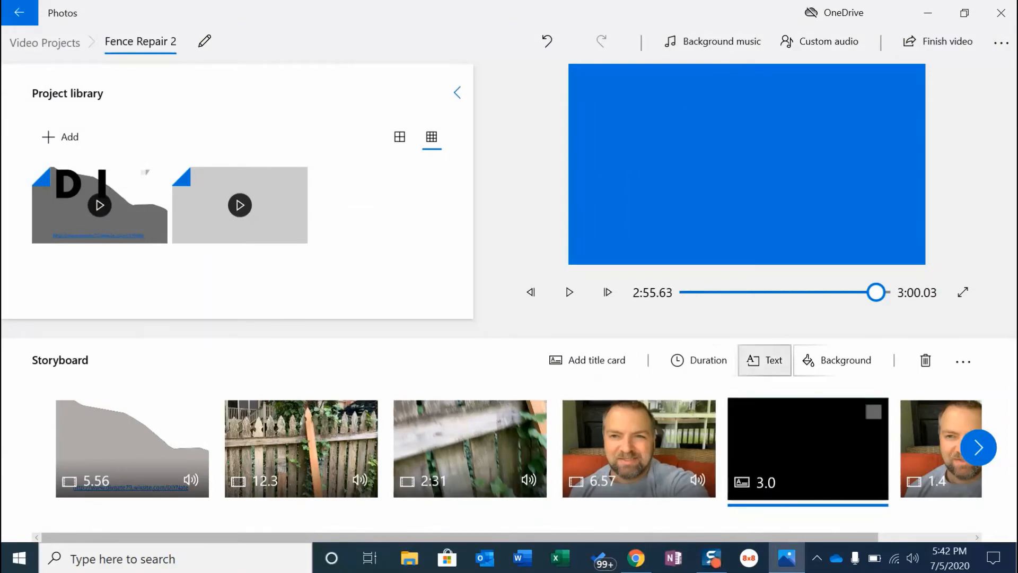
- Change the title card's background colour from the preset swatches to light orange
{"action": "left_click", "coordinate": [764, 360]}
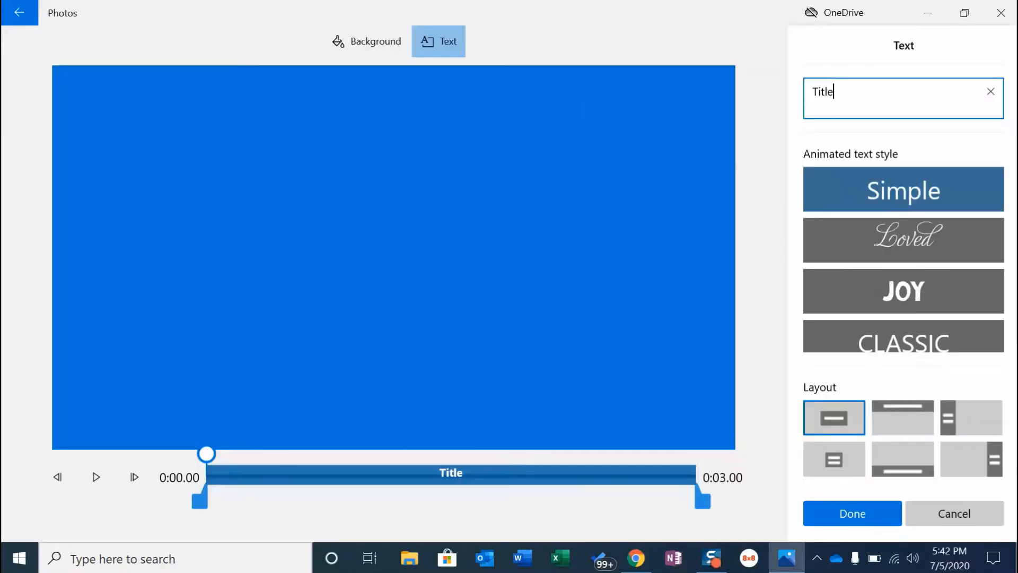
{"action": "left_click", "coordinate": [365, 41]}
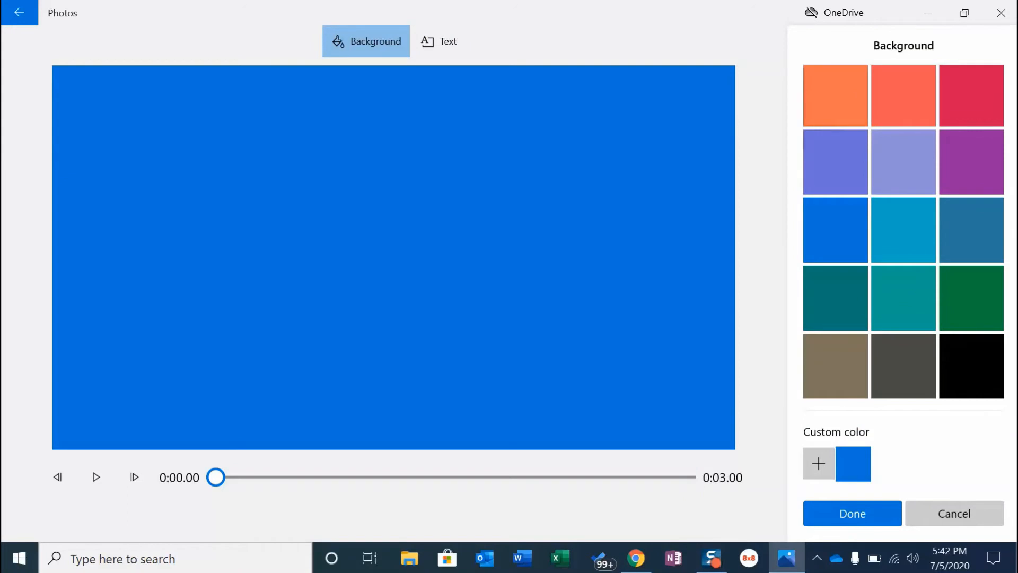
{"action": "left_click", "coordinate": [835, 91]}
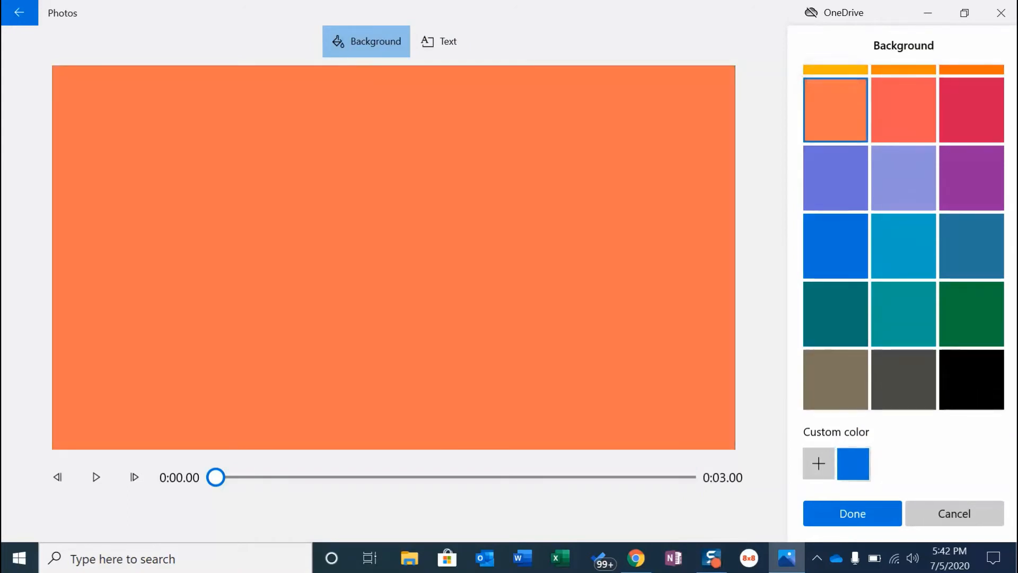
{"action": "left_click", "coordinate": [852, 513]}
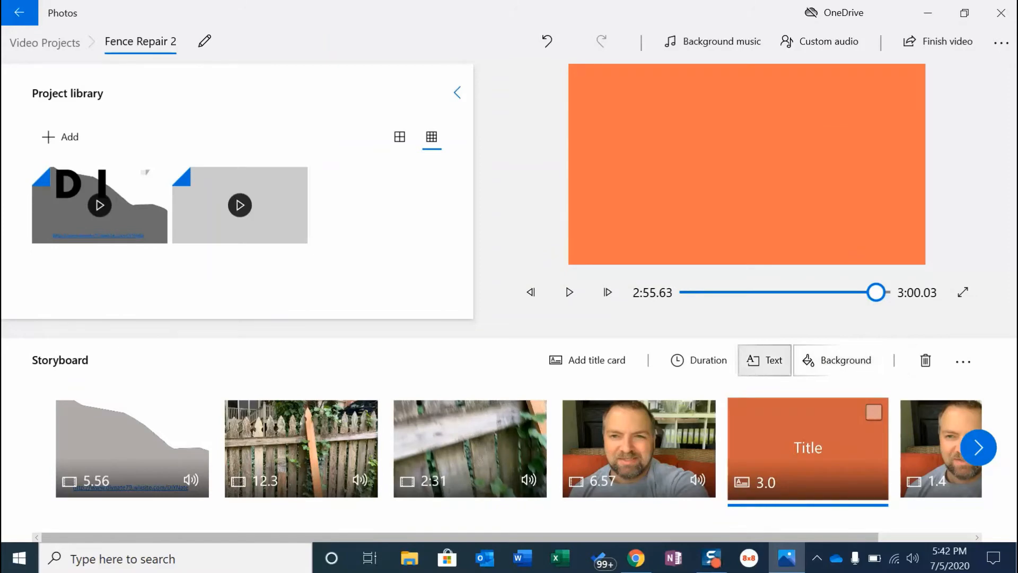
- Edit the title card's text and choose the centred two-line layout
{"action": "left_click", "coordinate": [764, 360]}
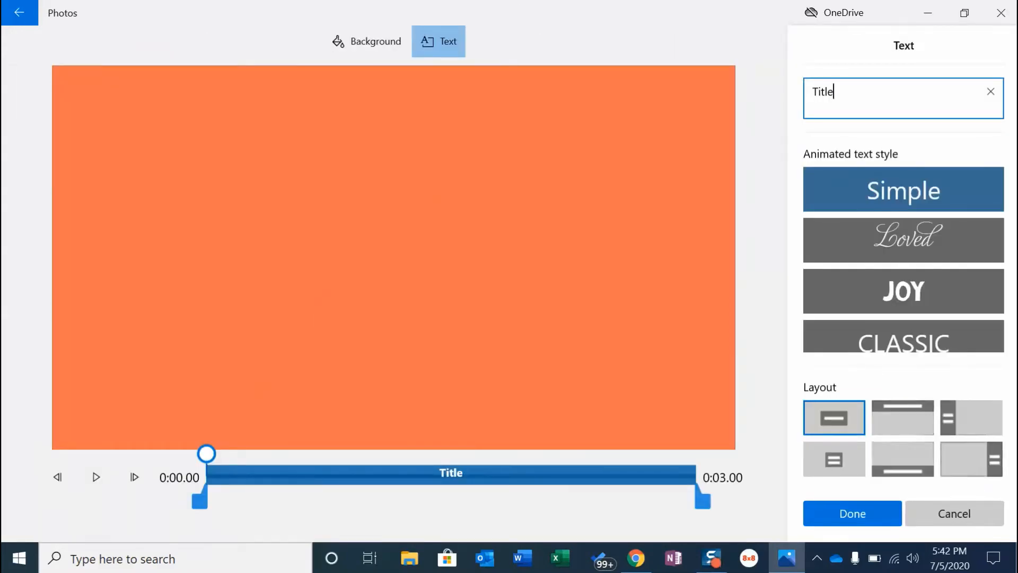
{"action": "left_click", "coordinate": [835, 459]}
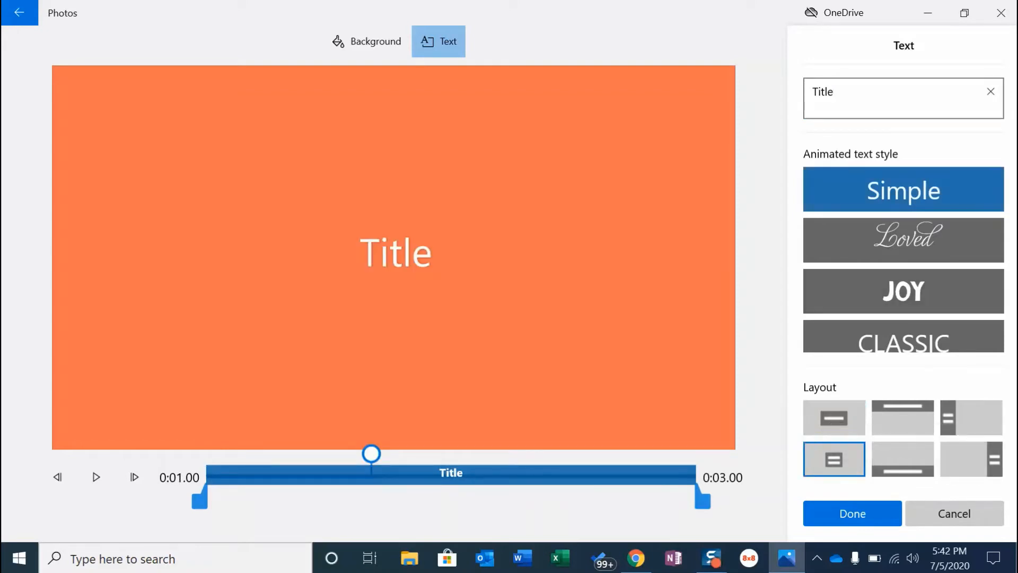
- Try the Electric, Cartoon, Impact, Poetry, Fresh, Bold, Cinema and Boom animated text styles on the title card
{"action": "scroll", "coordinate": [904, 260], "scroll_direction": "down", "scroll_amount": 4}
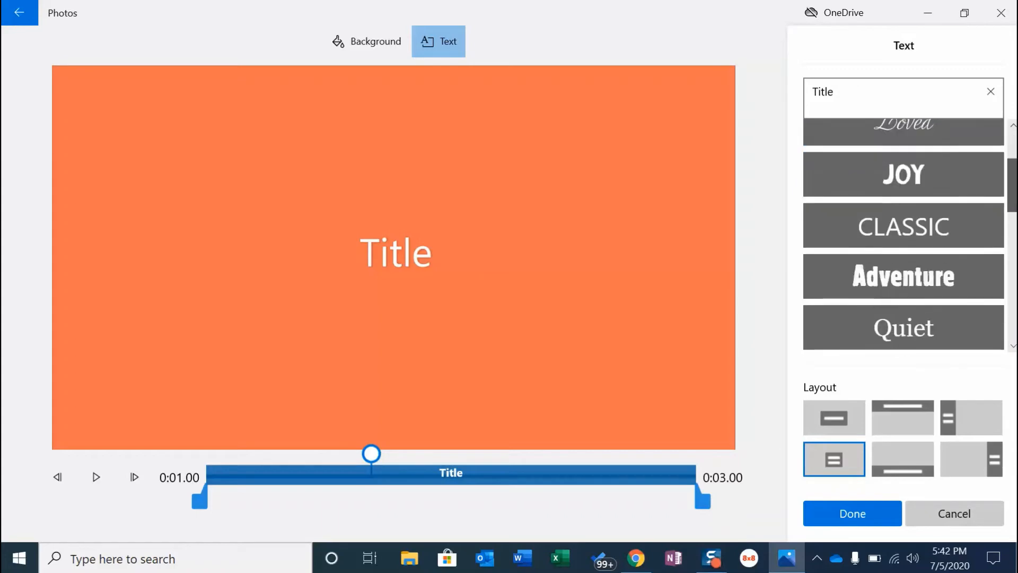
{"action": "scroll", "coordinate": [904, 235], "scroll_direction": "down", "scroll_amount": 8}
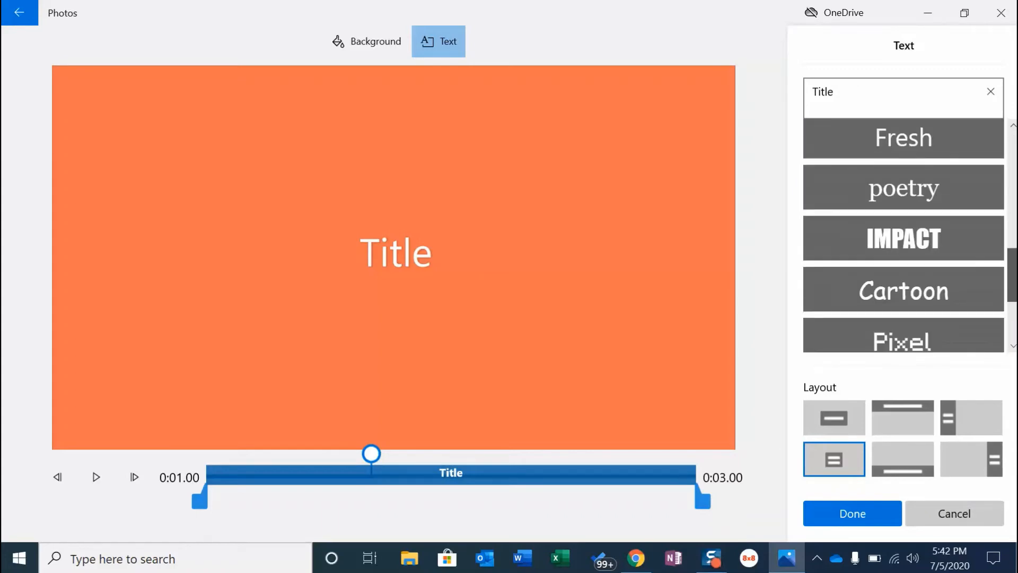
{"action": "scroll", "coordinate": [904, 236], "scroll_direction": "down", "scroll_amount": 1}
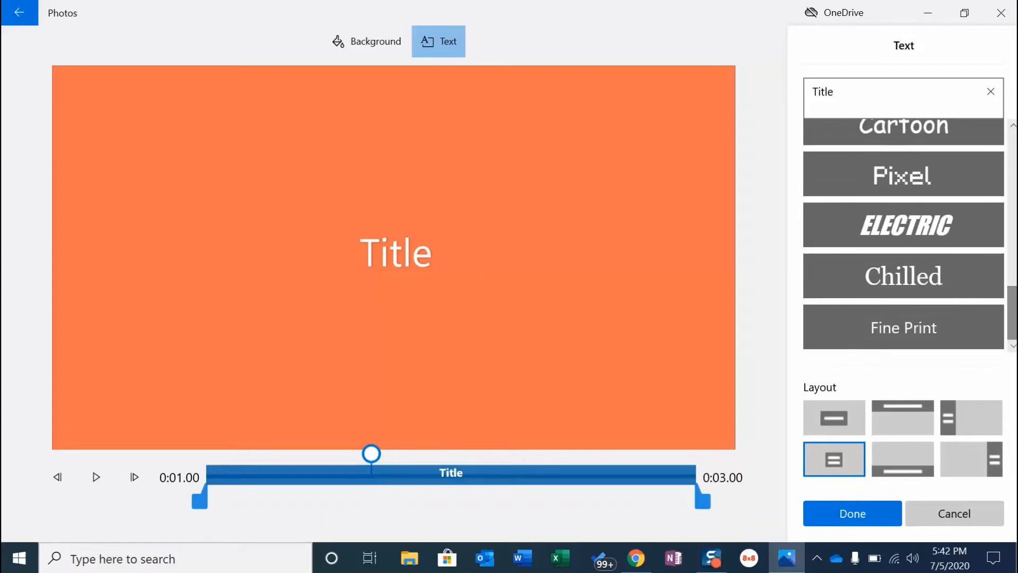
{"action": "left_click", "coordinate": [903, 225]}
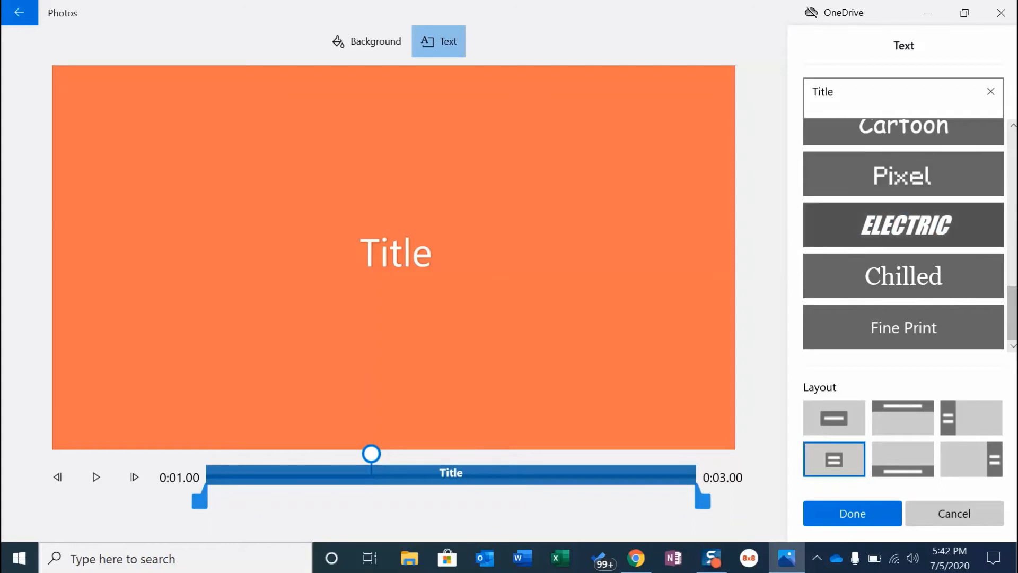
{"action": "scroll", "coordinate": [904, 224], "scroll_direction": "up", "scroll_amount": 3}
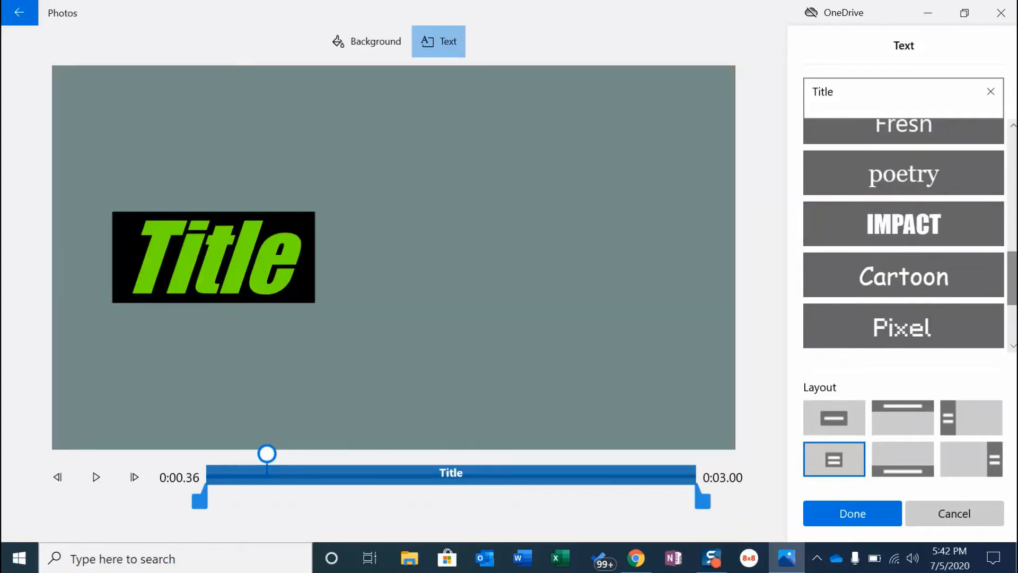
{"action": "left_click", "coordinate": [904, 275]}
{"action": "left_click", "coordinate": [903, 223]}
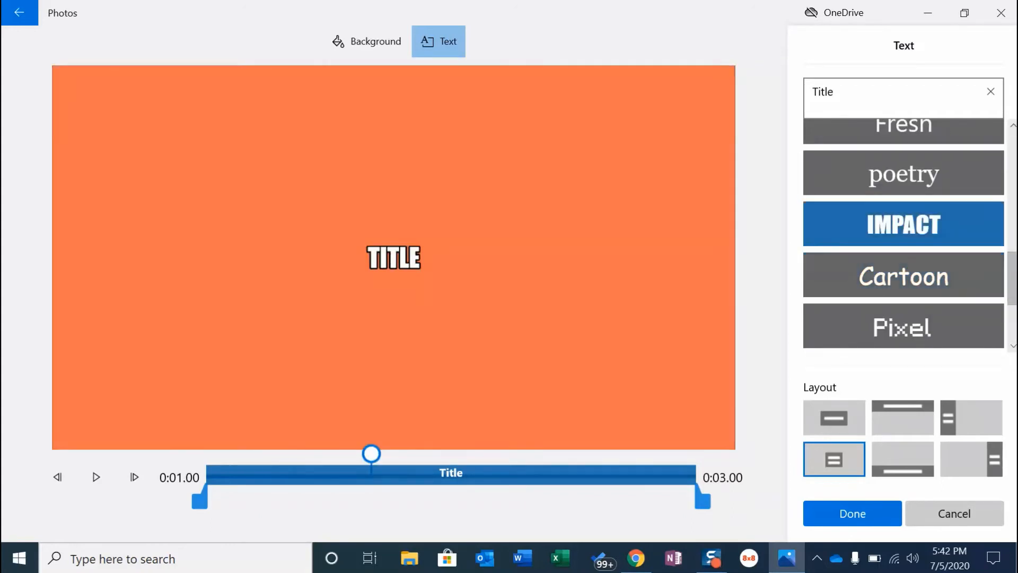
{"action": "left_click", "coordinate": [904, 173]}
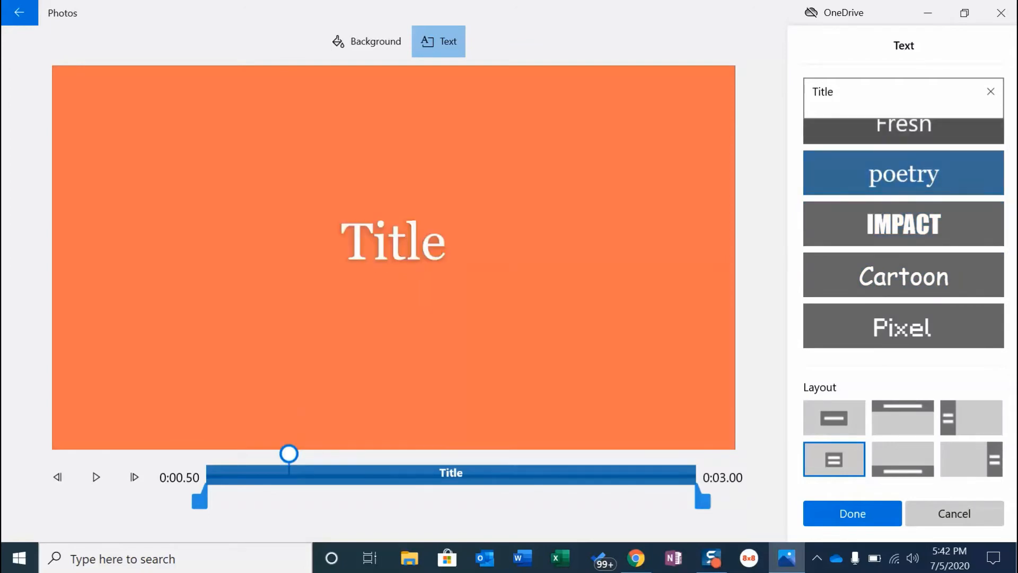
{"action": "left_click", "coordinate": [903, 131]}
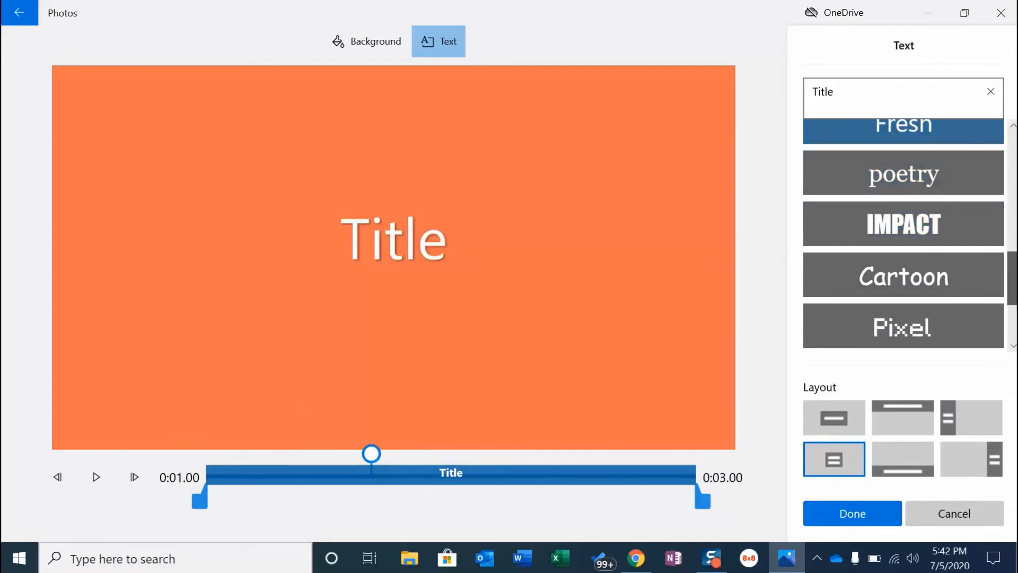
{"action": "scroll", "coordinate": [903, 233], "scroll_direction": "up", "scroll_amount": 3}
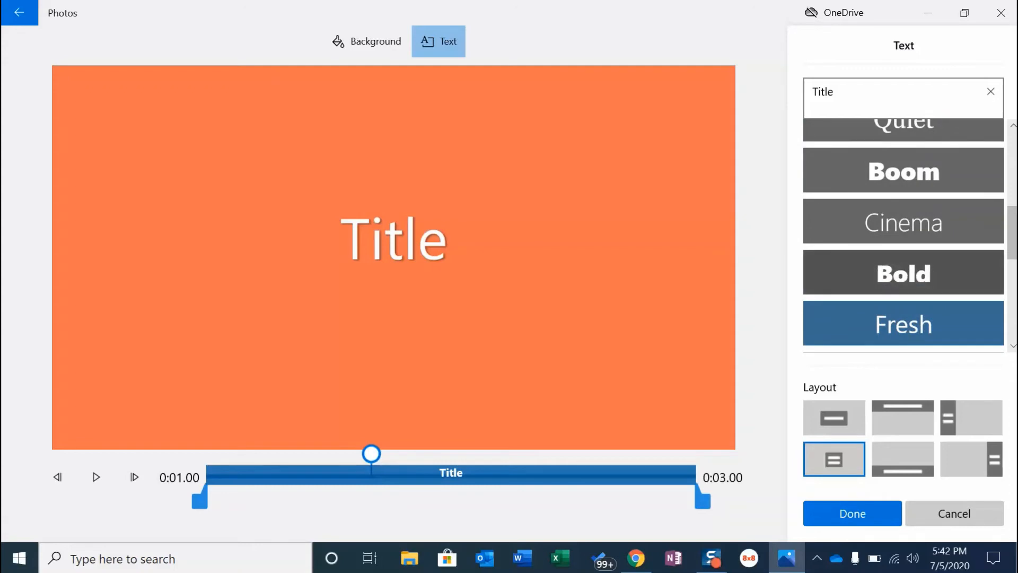
{"action": "left_click", "coordinate": [904, 272]}
{"action": "left_click", "coordinate": [903, 221]}
{"action": "left_click", "coordinate": [903, 170]}
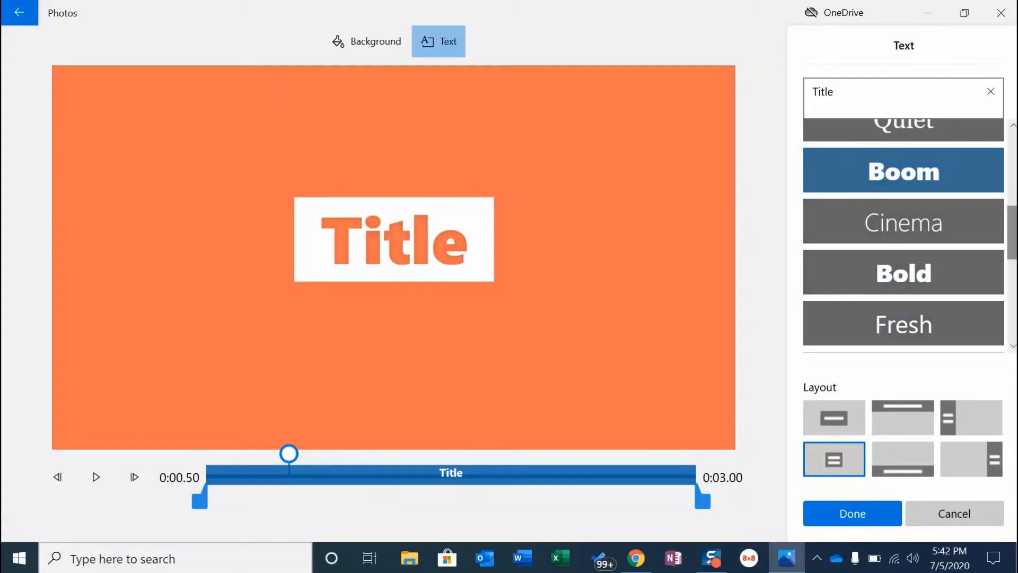
- Apply the Adventure animated text style to the title card
{"action": "scroll", "coordinate": [904, 234], "scroll_direction": "down", "scroll_amount": 3}
{"action": "scroll", "coordinate": [904, 233], "scroll_direction": "up", "scroll_amount": 5}
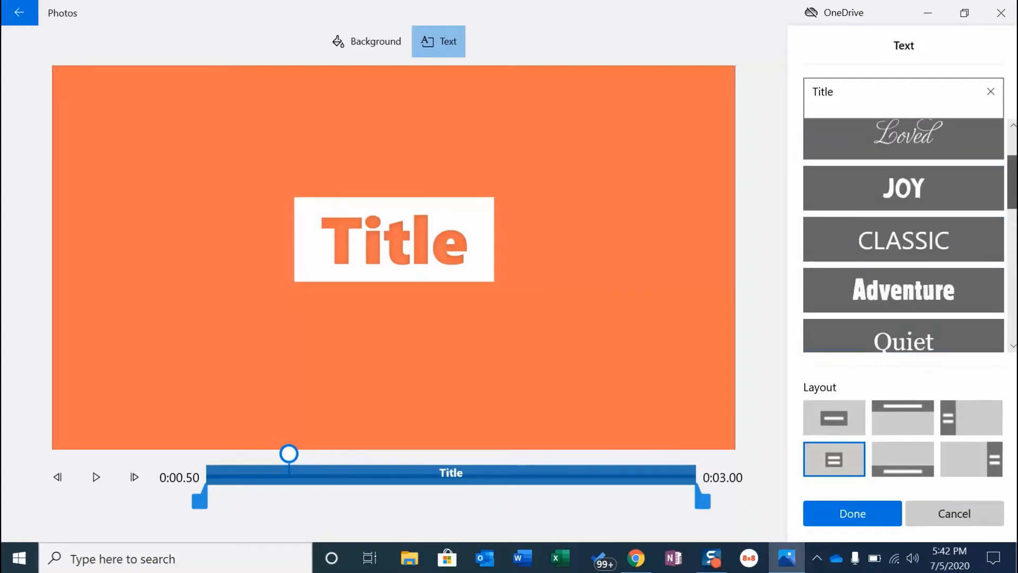
{"action": "mouse_move", "coordinate": [1012, 182]}
{"action": "left_mouse_down"}
{"action": "mouse_move", "coordinate": [1012, 159]}
{"action": "mouse_move", "coordinate": [1013, 187]}
{"action": "left_mouse_up"}
{"action": "left_click", "coordinate": [903, 269]}
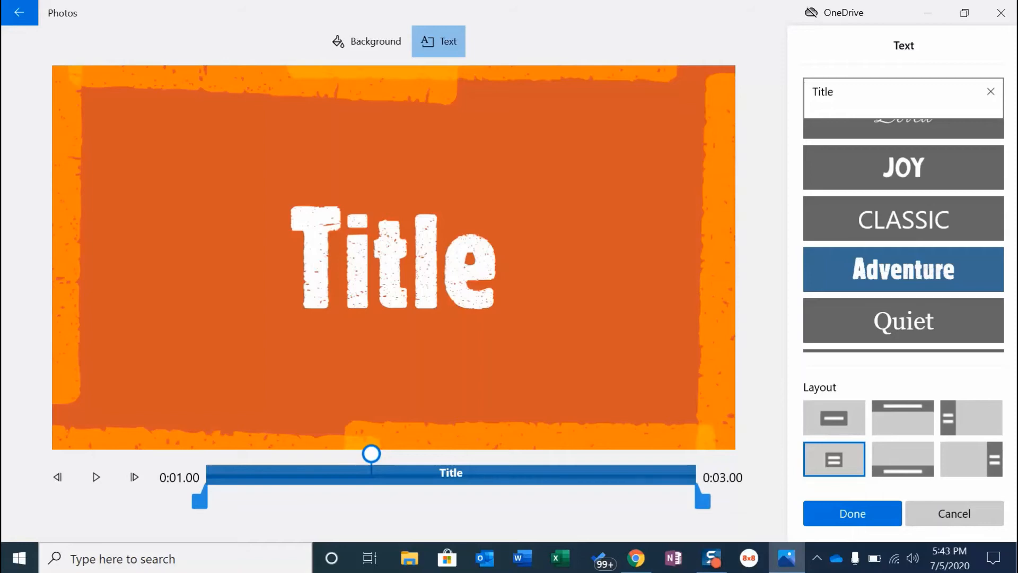
- Replace the title card's placeholder text with "DIYNate's Quick Fence Picket Repair" and save the card
{"action": "double_click", "coordinate": [830, 92]}
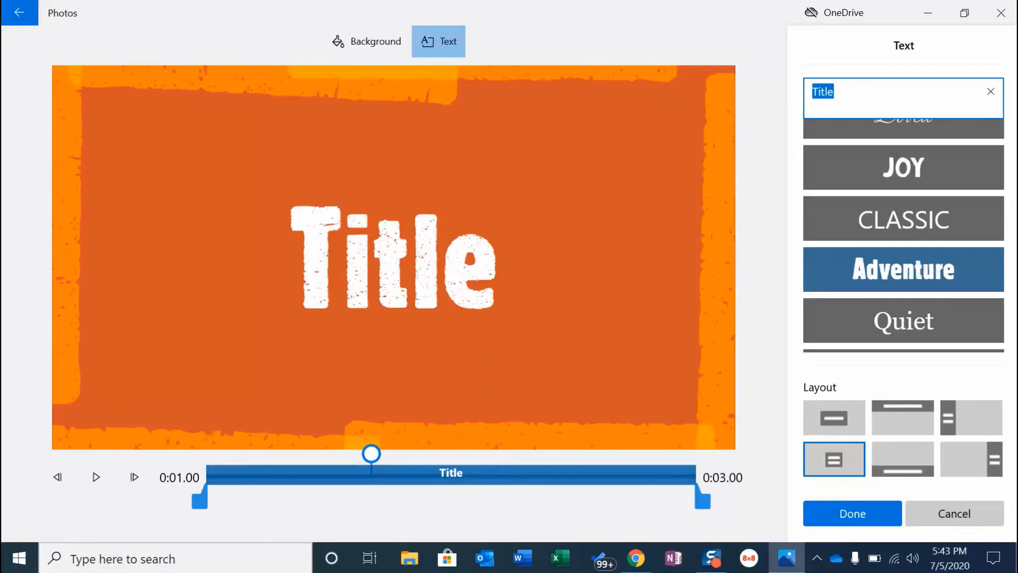
{"action": "type", "text": "DIYN"}
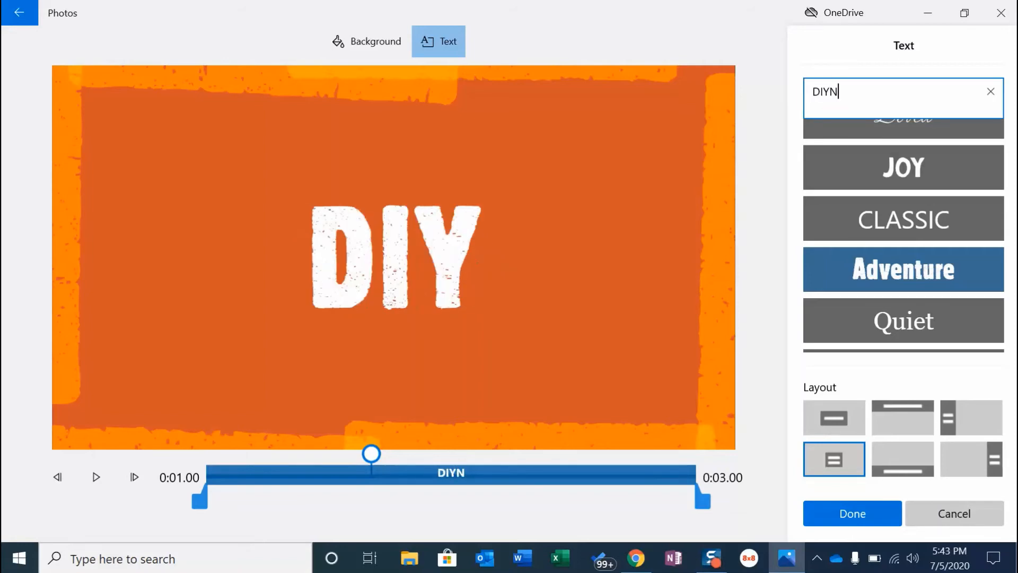
{"action": "key", "text": "BackSpace"}
{"action": "type", "text": "Nat"}
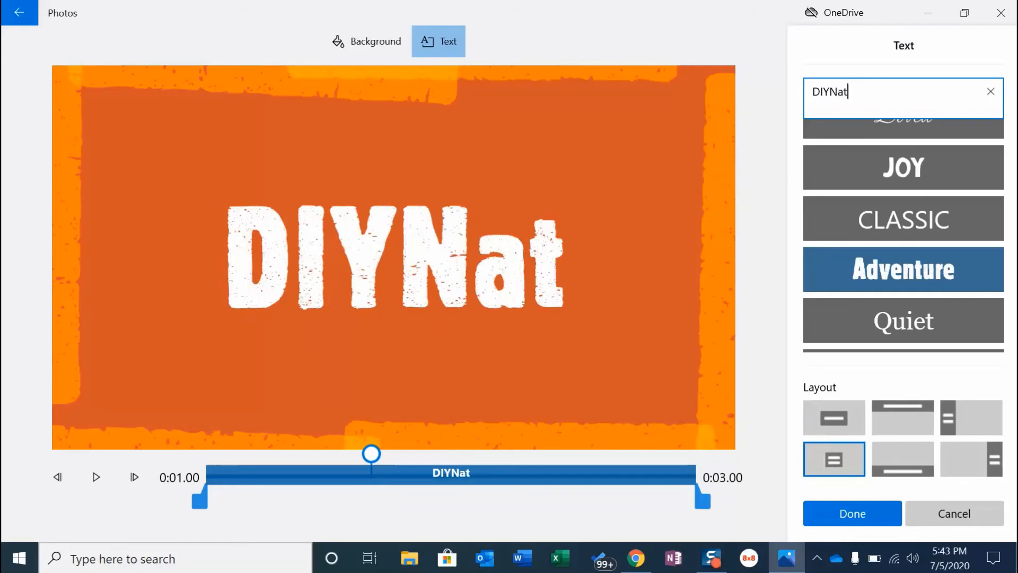
{"action": "type", "text": "e's Quic"}
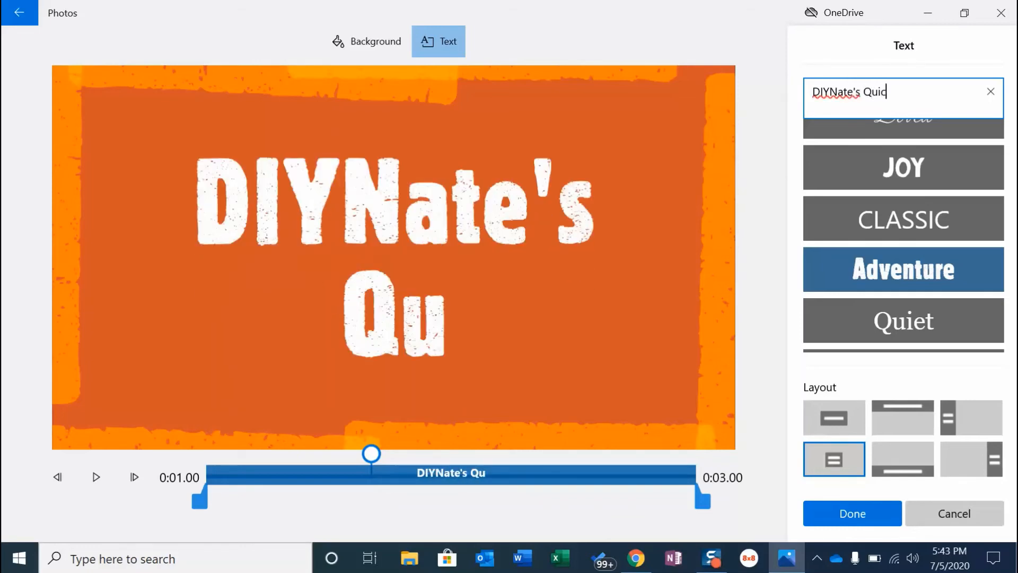
{"action": "type", "text": "k Fence "}
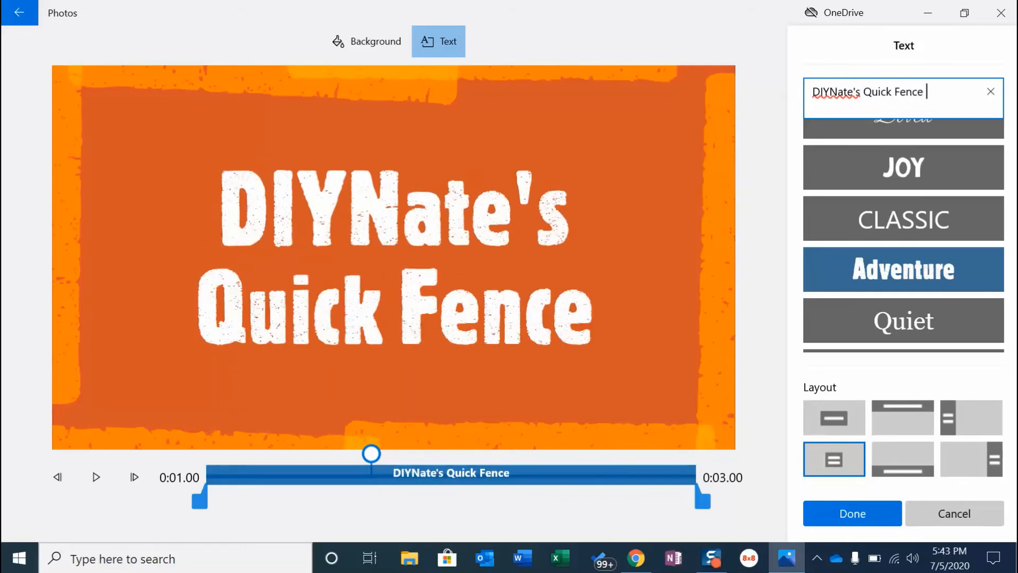
{"action": "type", "text": "Picket "}
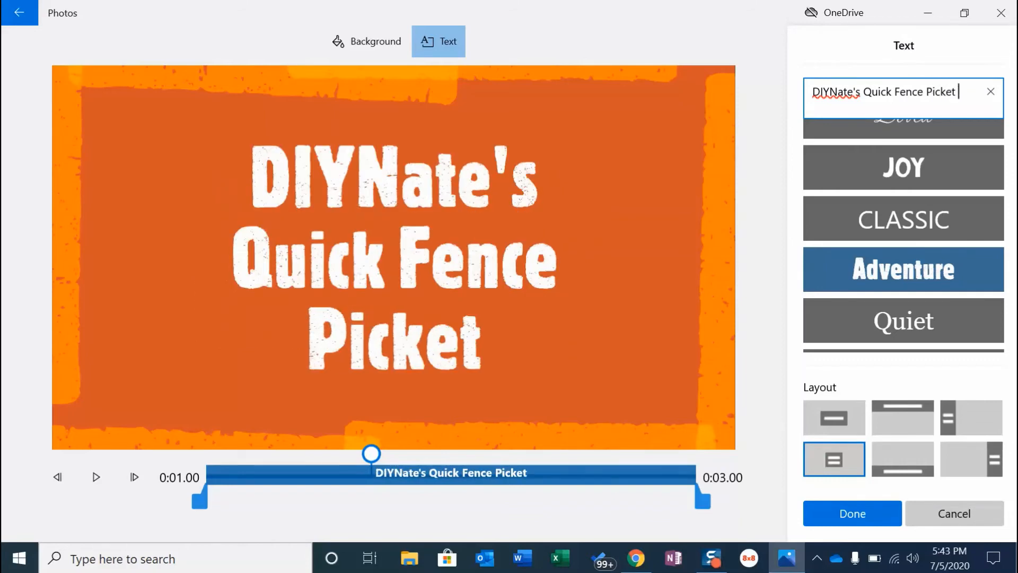
{"action": "type", "text": "Repair"}
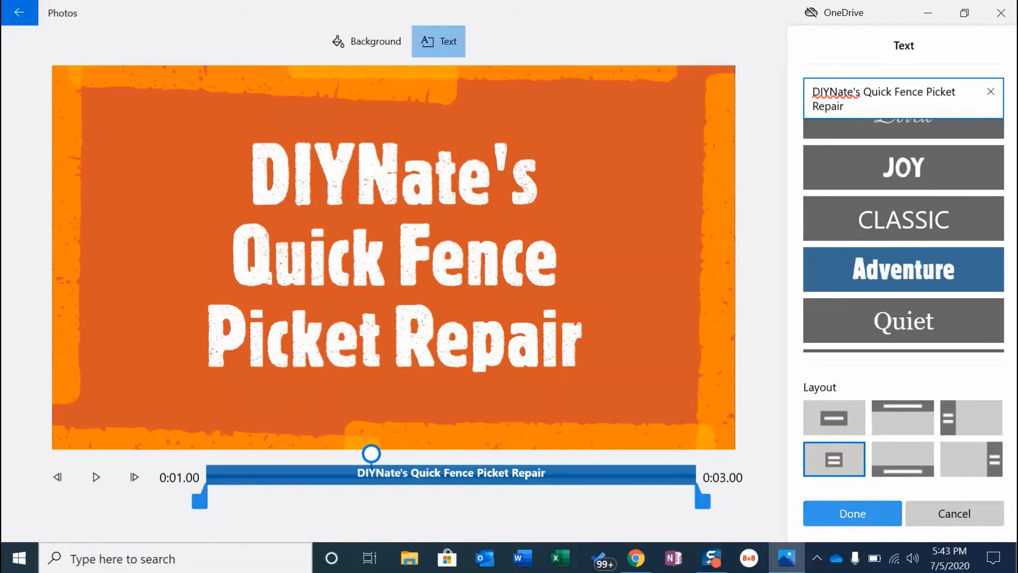
{"action": "left_click", "coordinate": [853, 513]}
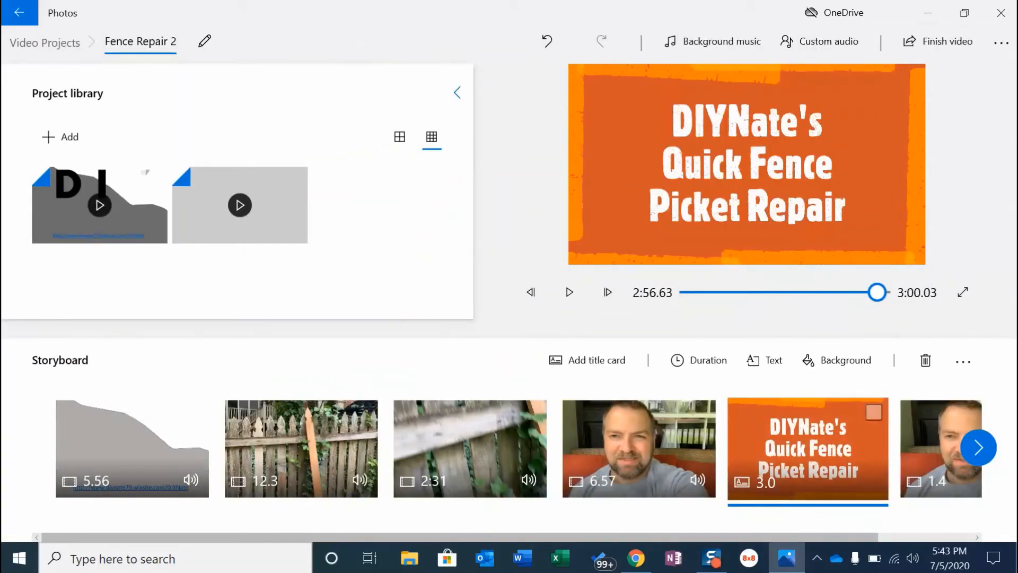
- Move the title card to the start of the storyboard, ahead of the 5.56-second intro clip
{"action": "left_click_drag", "start_coordinate": [808, 448], "coordinate": [133, 448]}
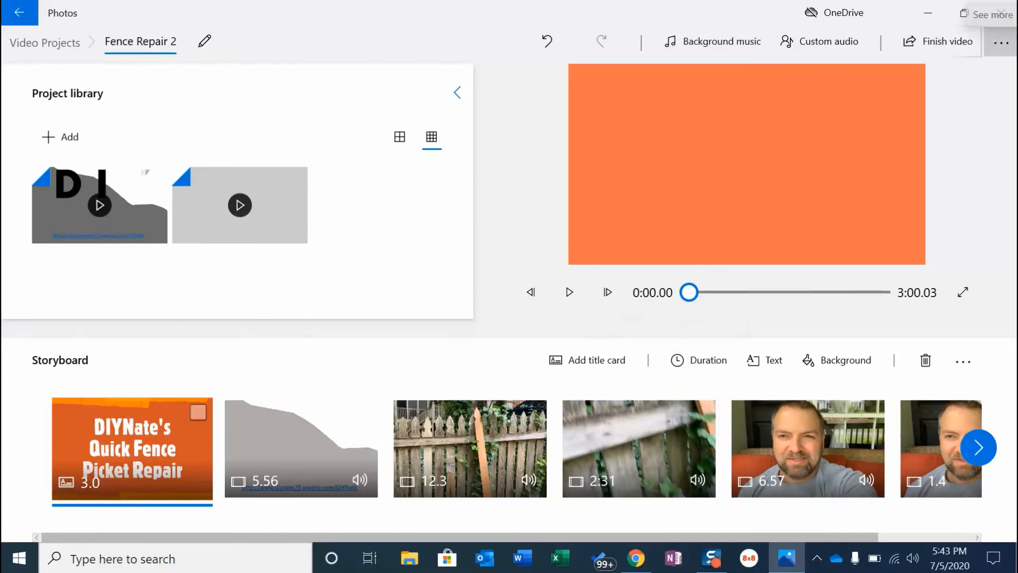
{"action": "left_click", "coordinate": [1001, 42]}
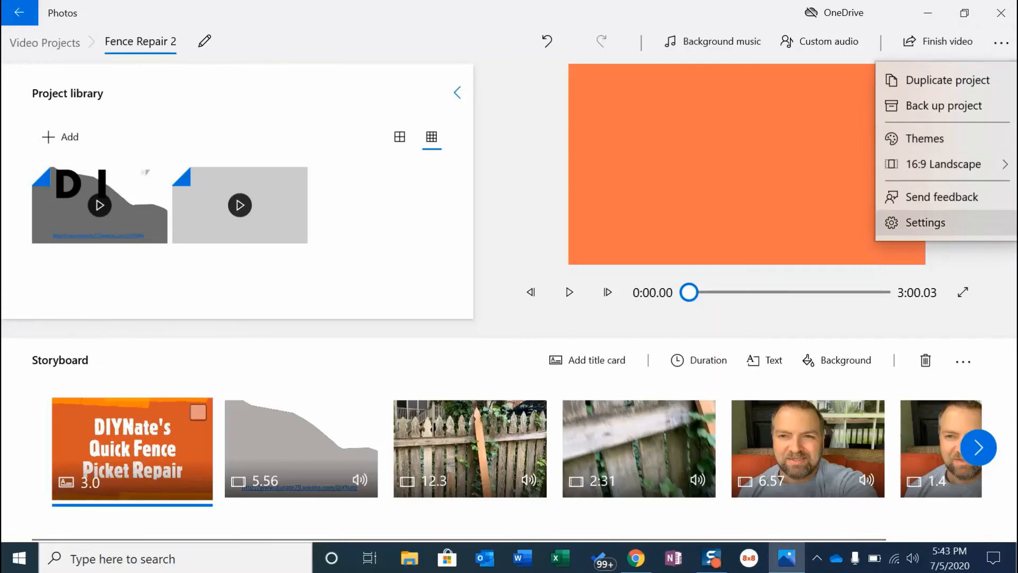
{"action": "left_click", "coordinate": [820, 122]}
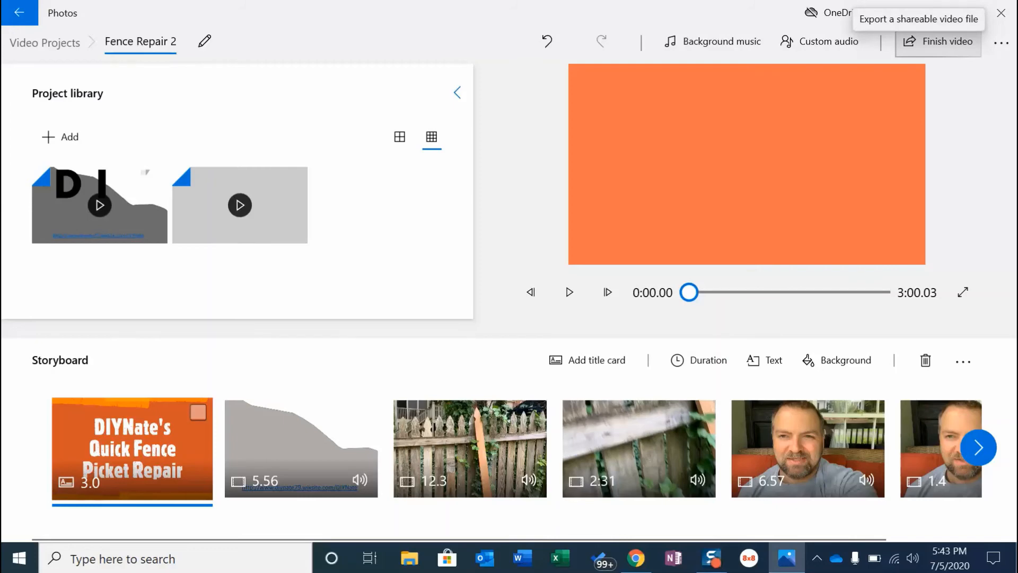
- Start exporting the finished video at High 1080p quality, with the "Fence Picket Repair - Round 2" folder in Videos in Progress as destination
{"action": "left_click", "coordinate": [938, 41]}
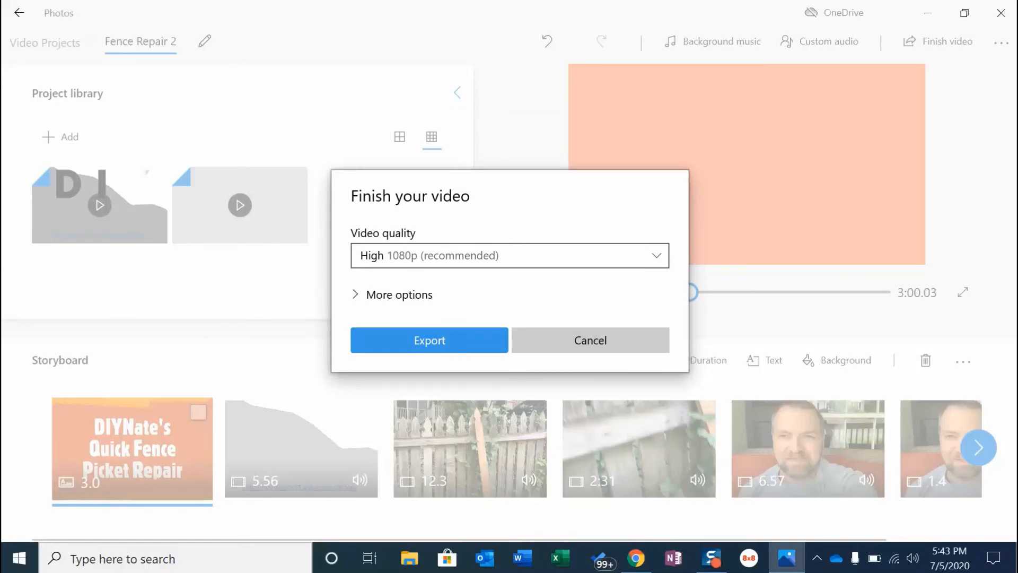
{"action": "left_click", "coordinate": [430, 340]}
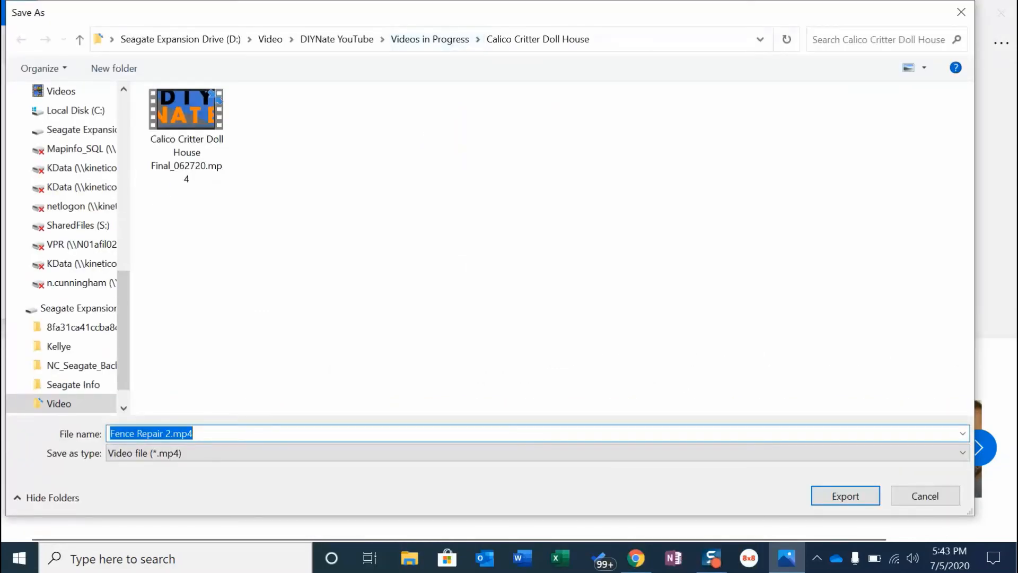
{"action": "left_click", "coordinate": [430, 39]}
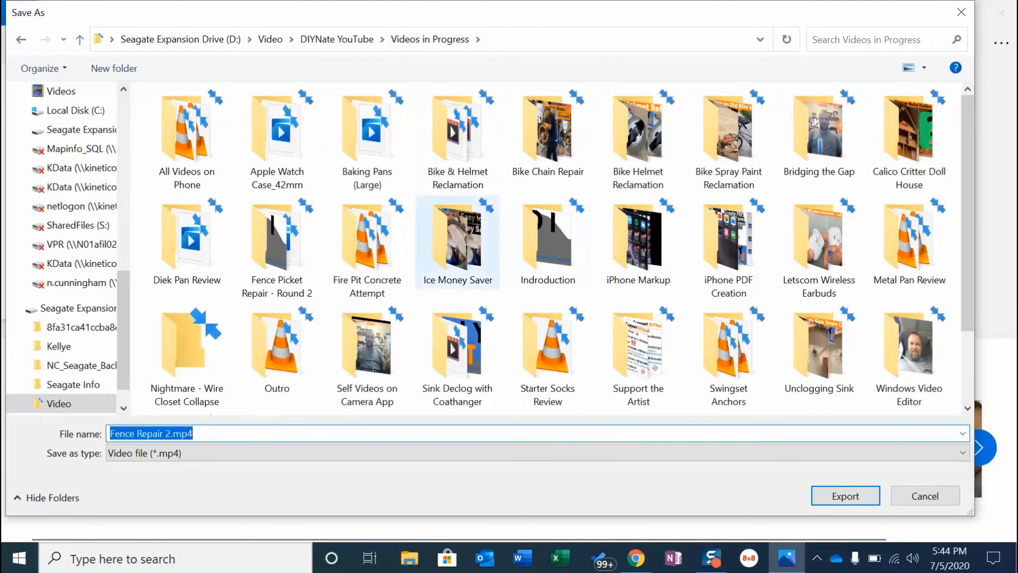
{"action": "double_click", "coordinate": [277, 245]}
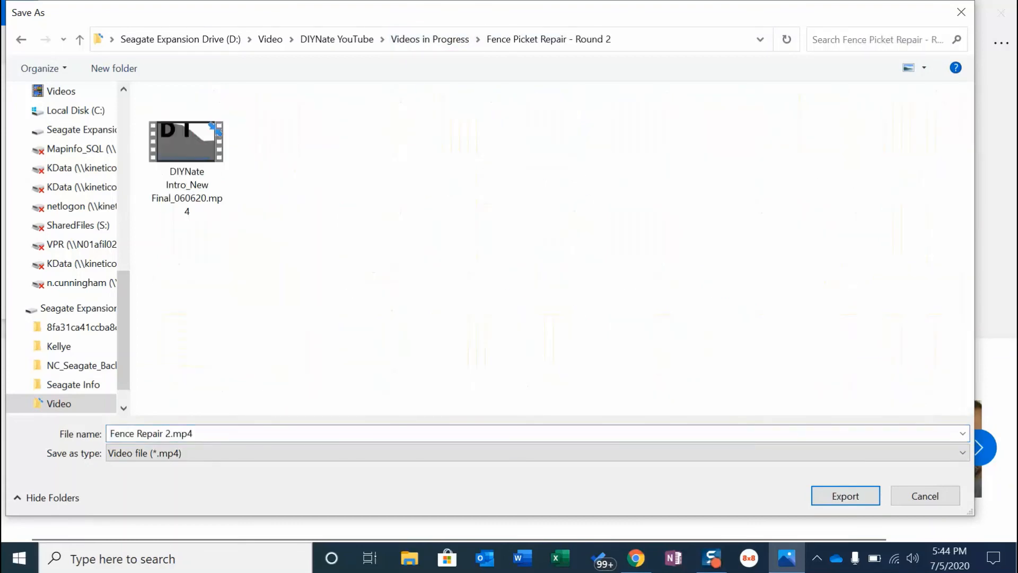
- Name the video file "Fence Repair 2_Final_070520.mp4" and export it
{"action": "left_click", "coordinate": [340, 433]}
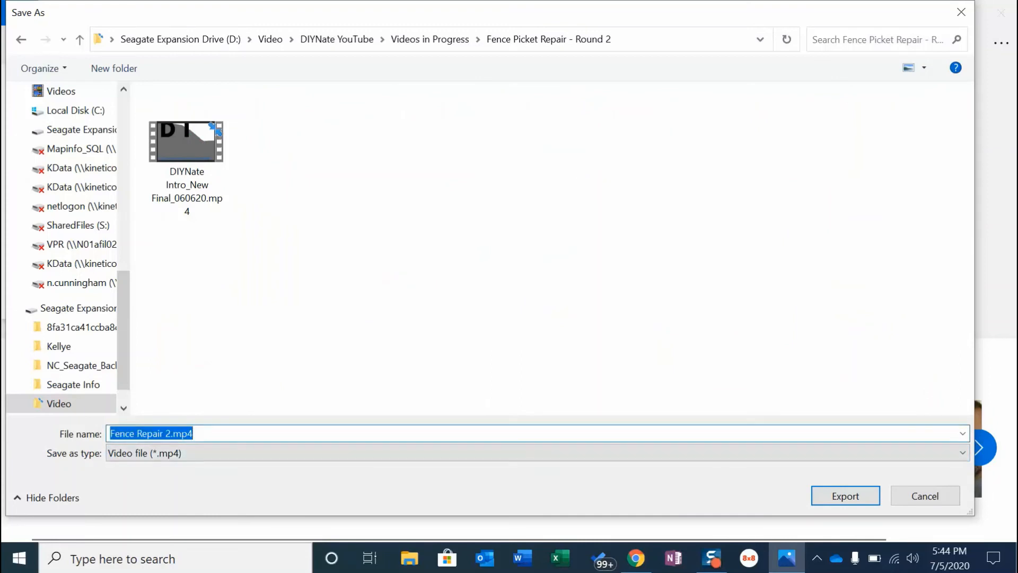
{"action": "left_click", "coordinate": [110, 434]}
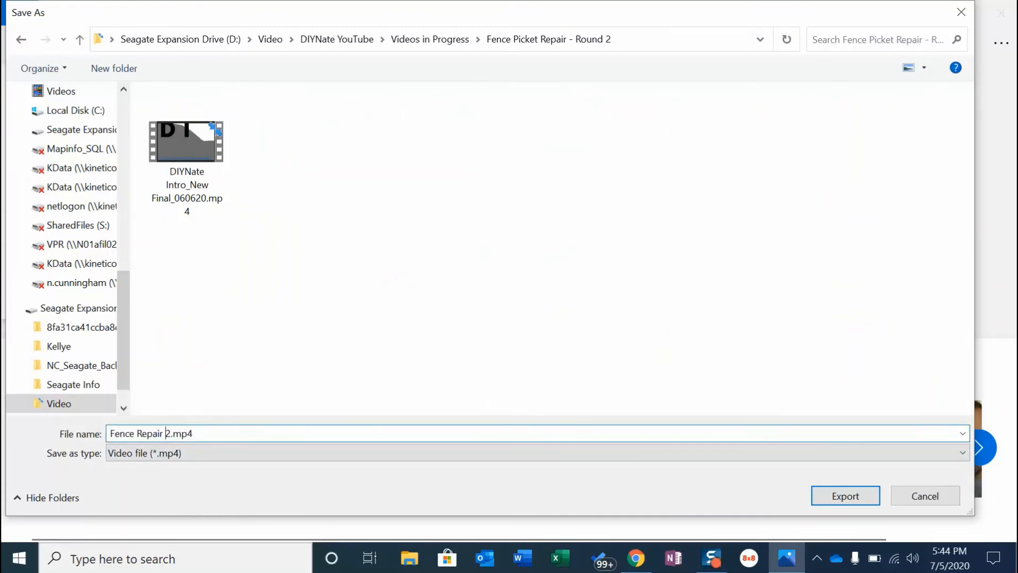
{"action": "type", "text": "Final_070520"}
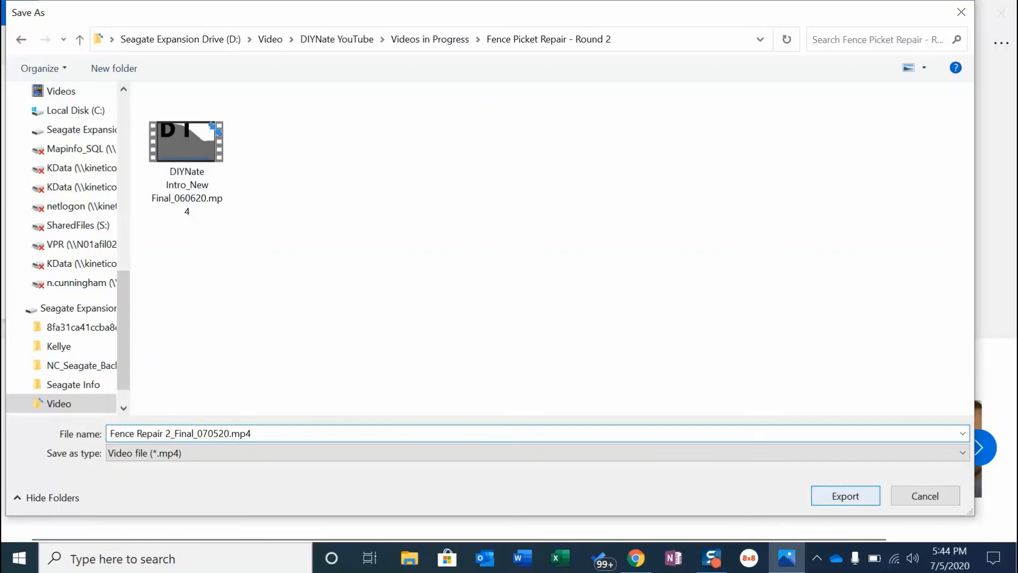
{"action": "left_click", "coordinate": [846, 495]}
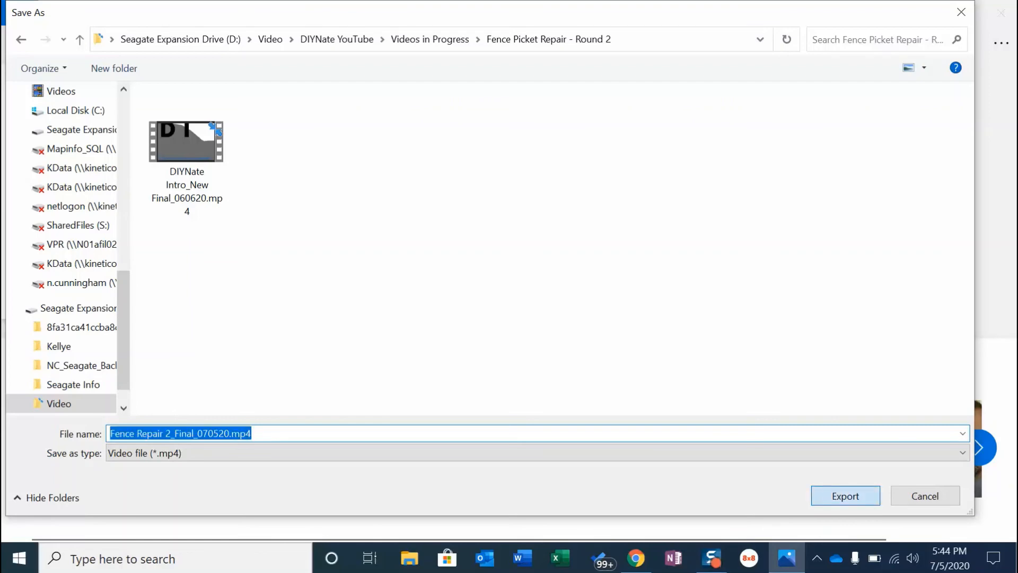